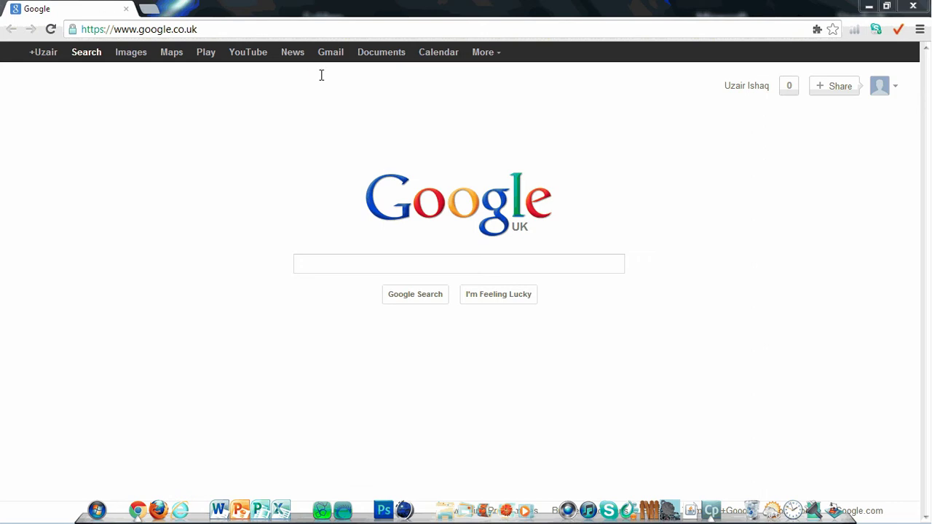
# Step: Search Google for "mineways", open the Mineways website and look over its home page
pyautogui.click(412, 265)
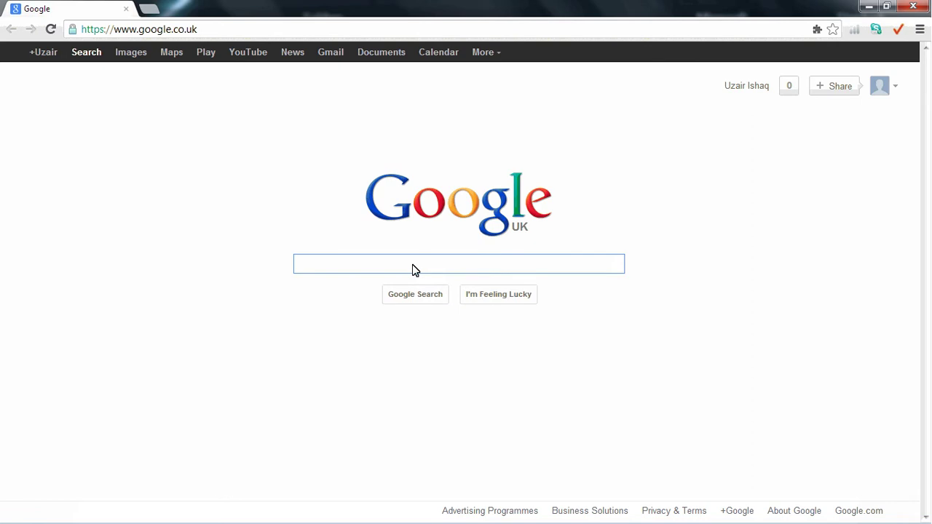
pyautogui.write('mineway')
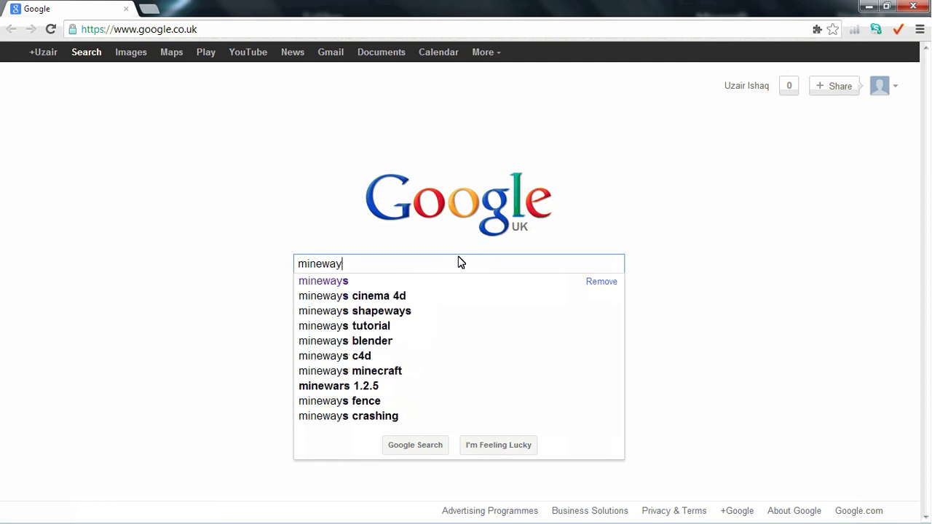
pyautogui.write('s')
pyautogui.press('Return')
pyautogui.click(188, 176)
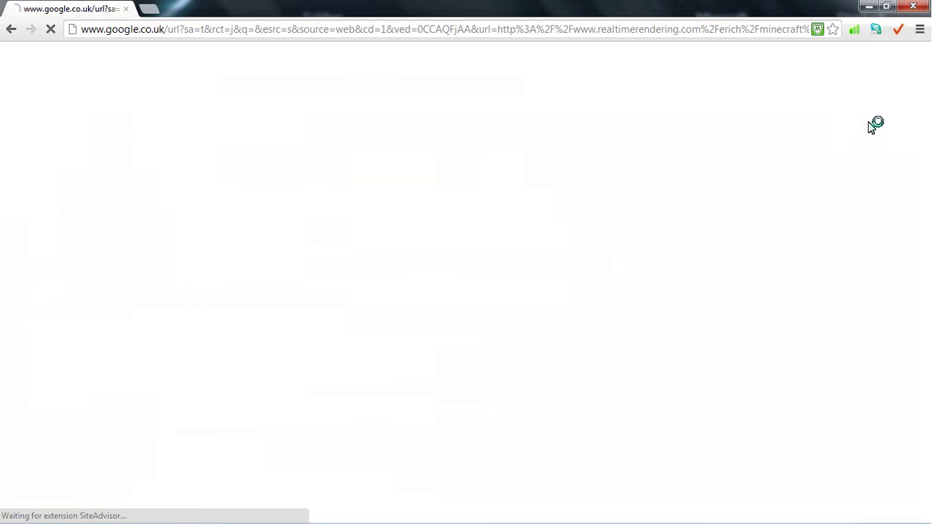
pyautogui.moveTo(929, 82); pyautogui.dragTo(926, 171)
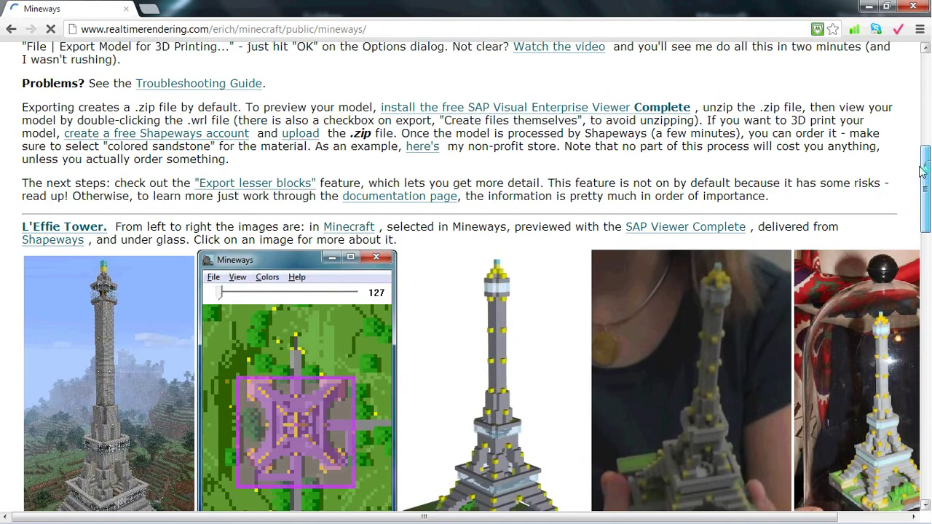
pyautogui.moveTo(901, 116); pyautogui.dragTo(928, 79)
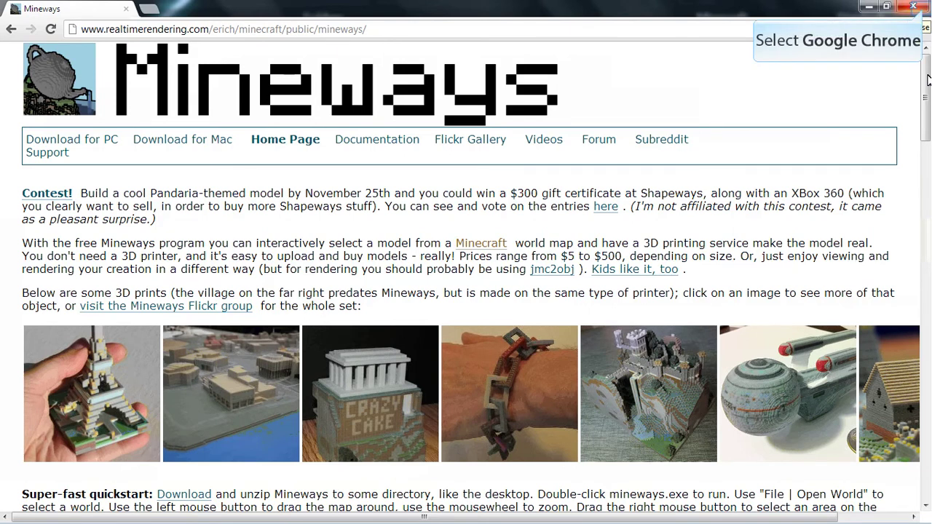
# Step: Close the browser and launch Mineways.exe from the desktop, moving its window slightly higher
pyautogui.click(922, 10)
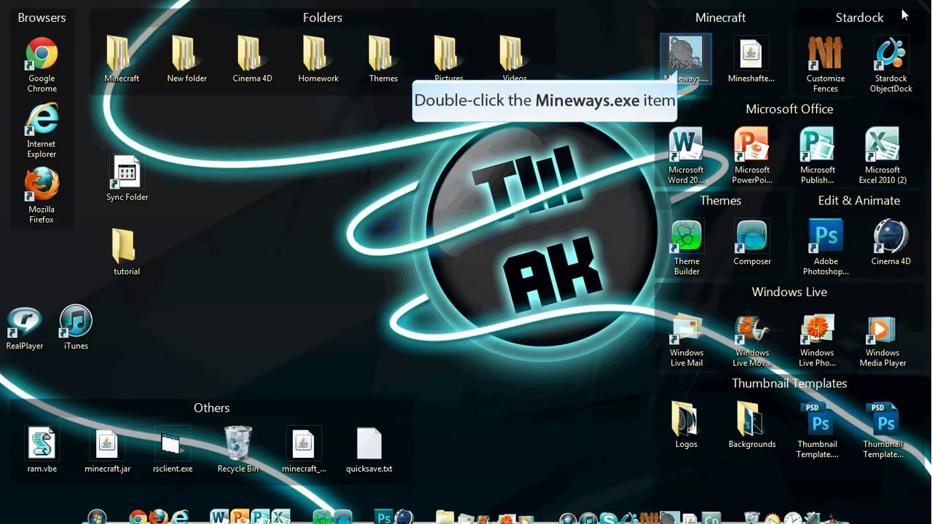
pyautogui.doubleClick(680, 72)
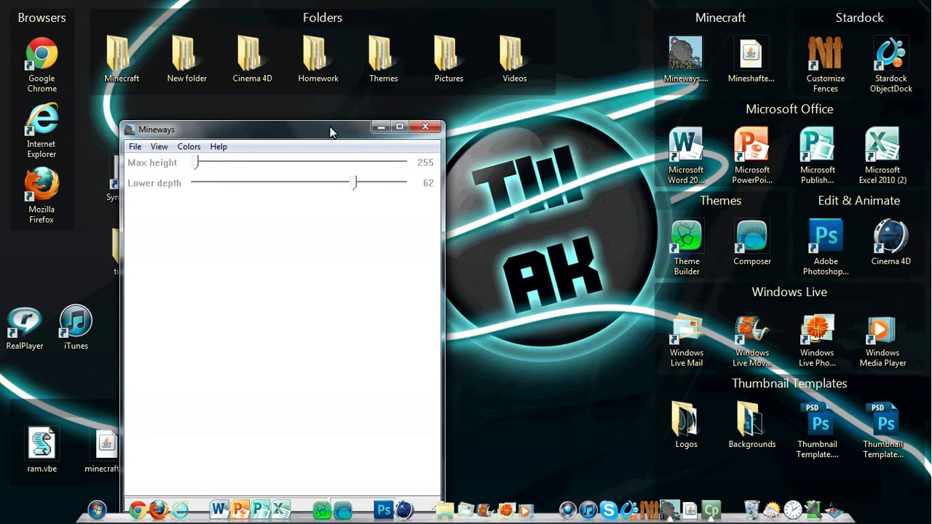
pyautogui.moveTo(330, 127); pyautogui.dragTo(337, 117)
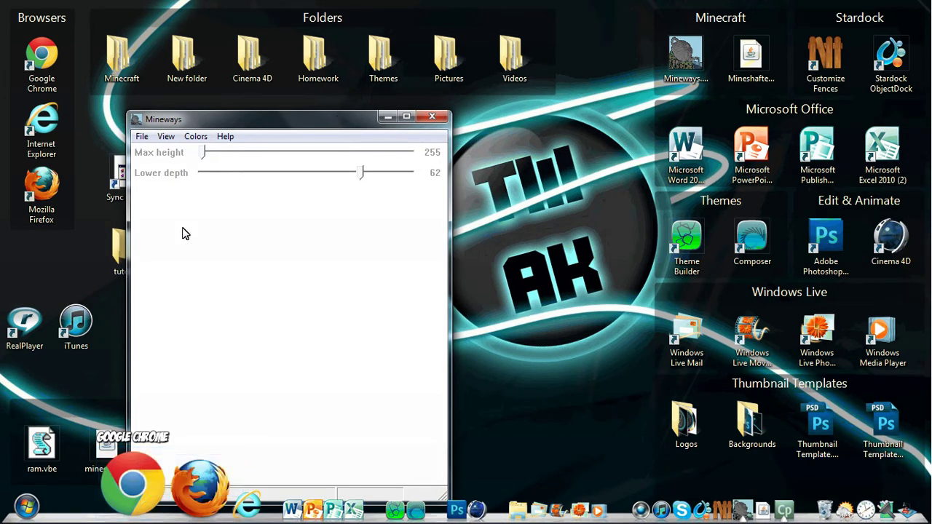
# Step: Switch to Google Chrome, search Google Images for "terrain.png" and open the second result in the first row
pyautogui.click(142, 514)
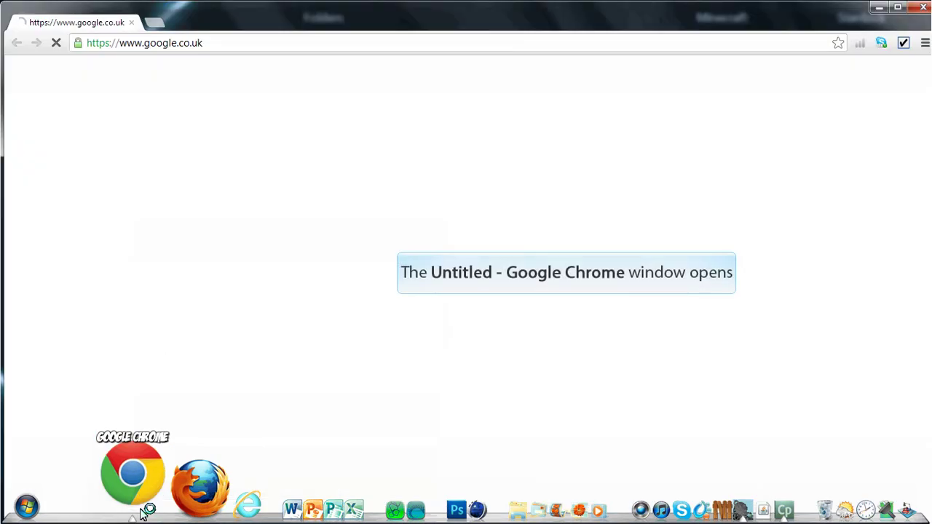
pyautogui.doubleClick(512, 15)
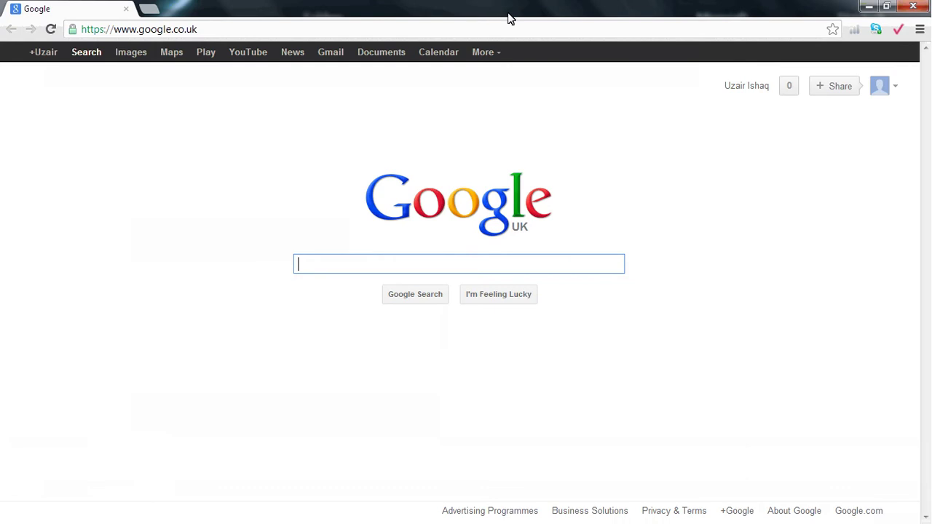
pyautogui.write('terr')
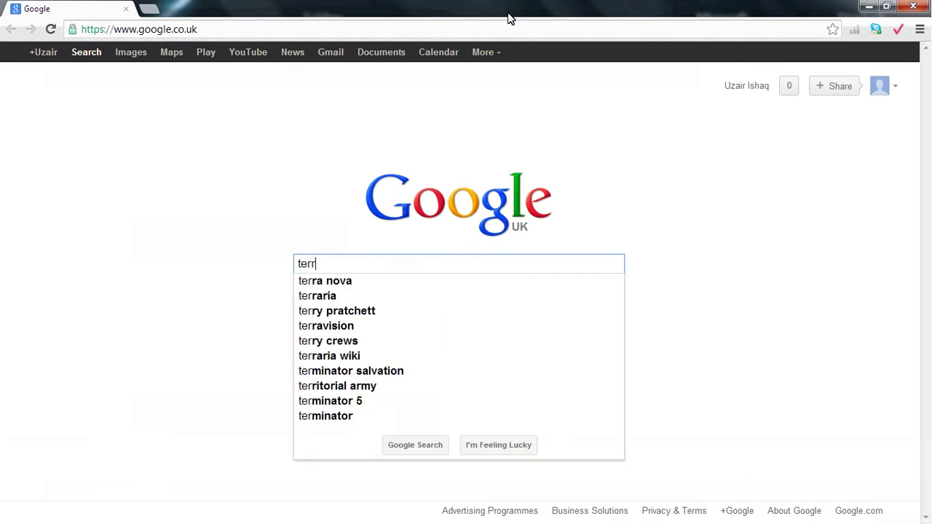
pyautogui.write('ain')
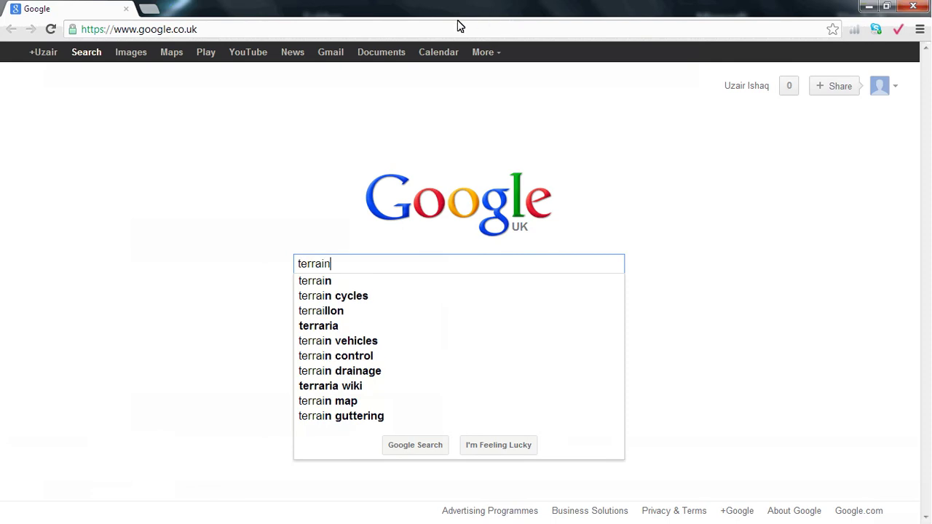
pyautogui.write('.png')
pyautogui.press('Return')
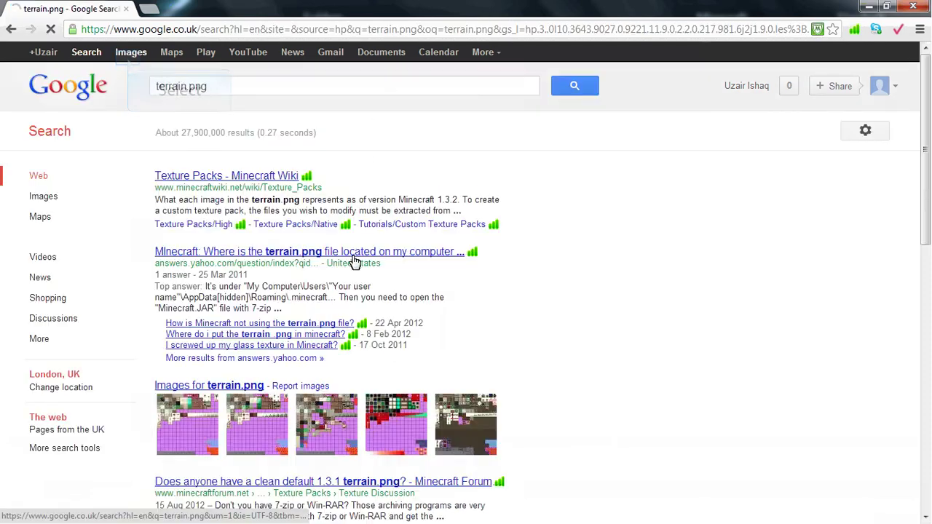
pyautogui.click(128, 61)
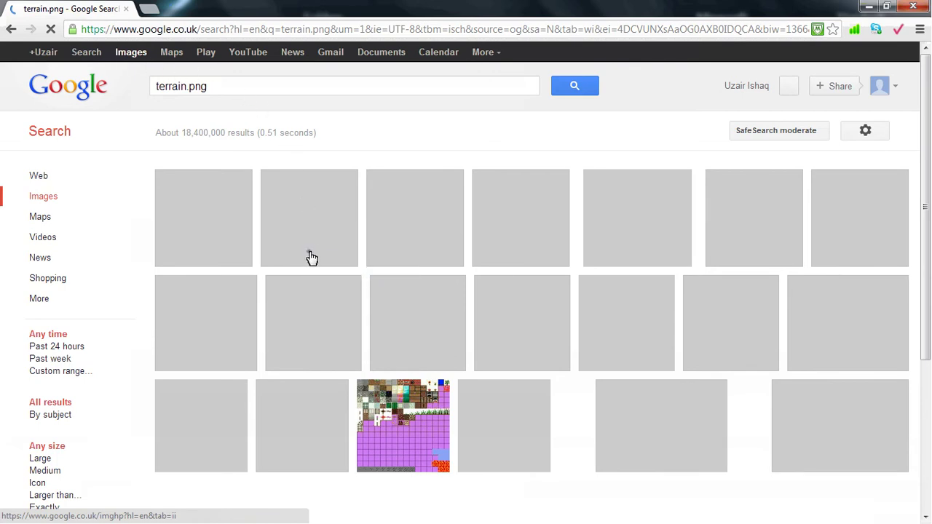
pyautogui.click(312, 258)
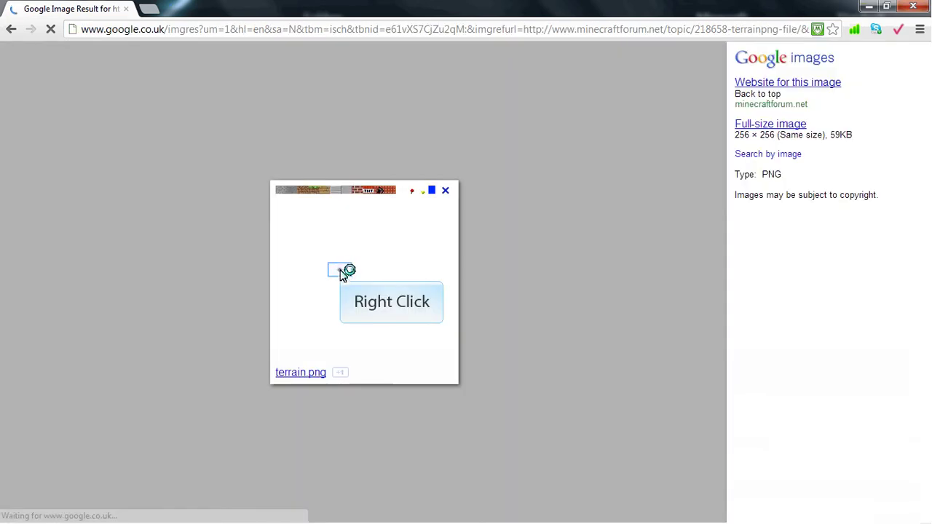
# Step: Save the opened texture image as terrain.png in the tutorial folder on the desktop
pyautogui.rightClick(342, 273)
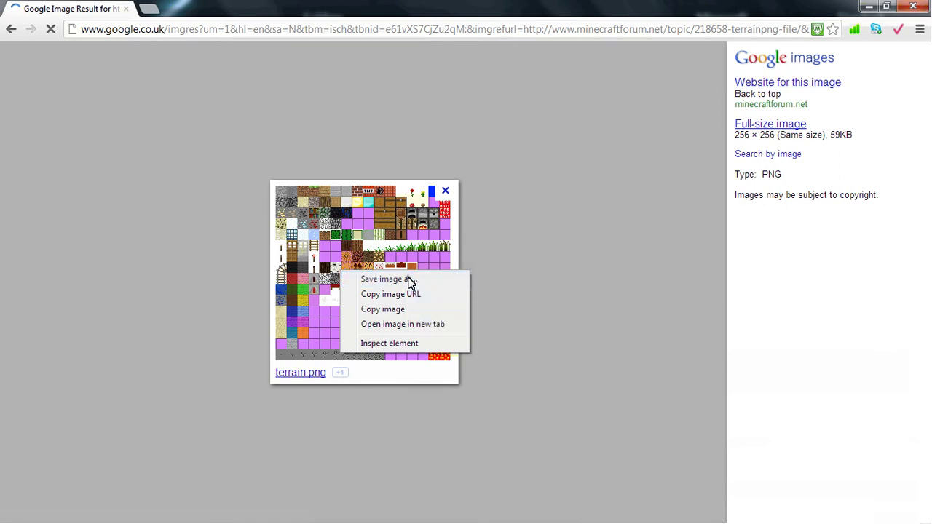
pyautogui.click(386, 280)
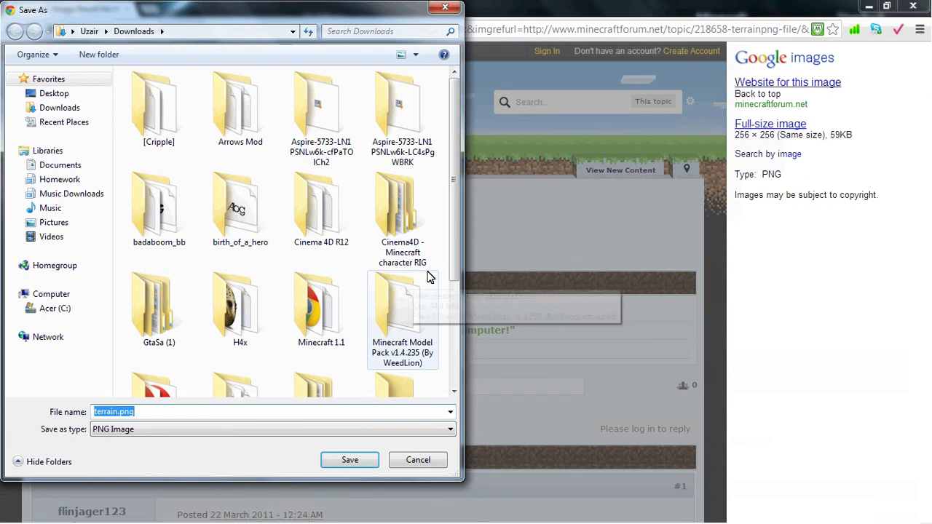
pyautogui.moveTo(456, 165); pyautogui.dragTo(443, 202)
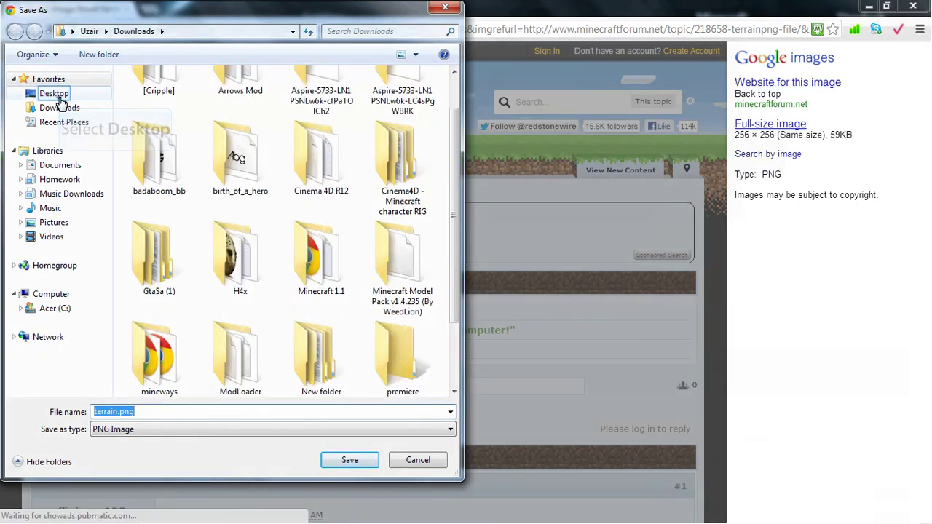
pyautogui.click(58, 95)
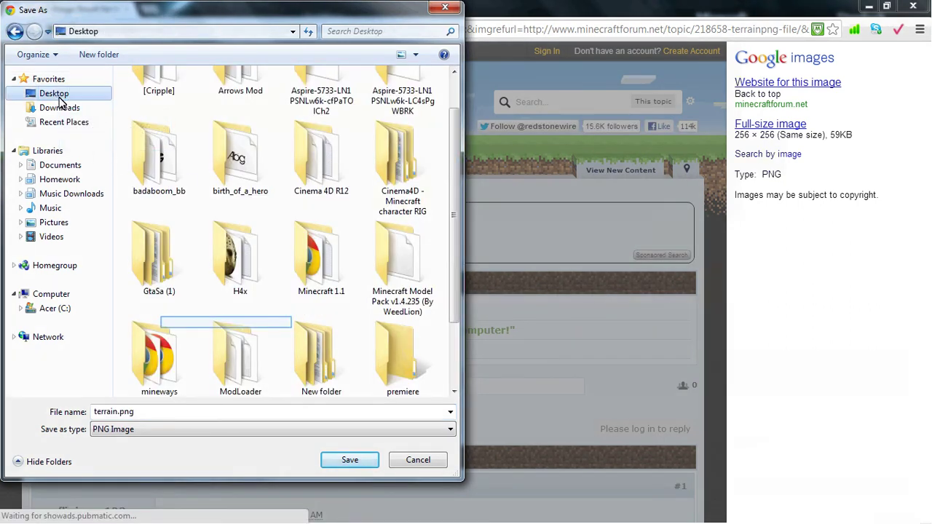
pyautogui.click(206, 321)
pyautogui.press('t')
pyautogui.doubleClick(208, 318)
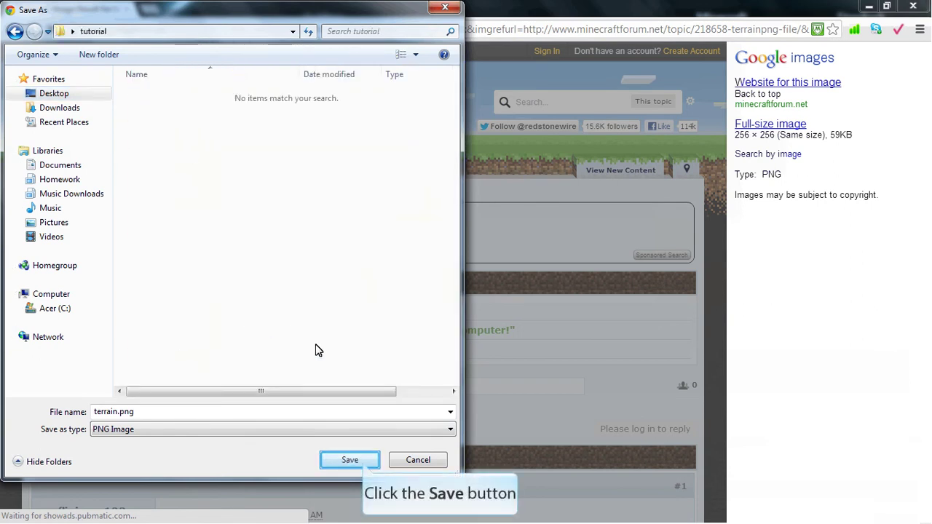
pyautogui.click(362, 460)
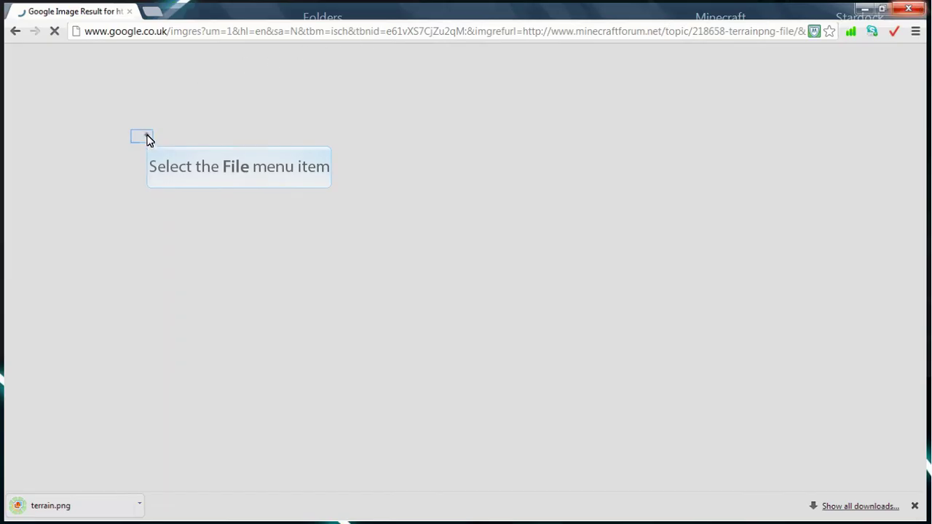
# Step: Switch back to Mineways and open the world named My World
pyautogui.click(142, 136)
pyautogui.moveTo(163, 154)
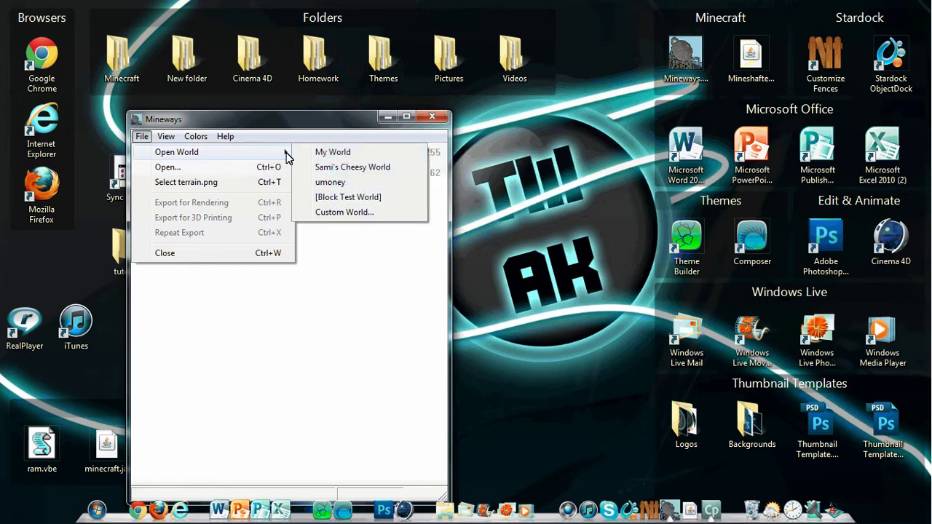
pyautogui.click(333, 155)
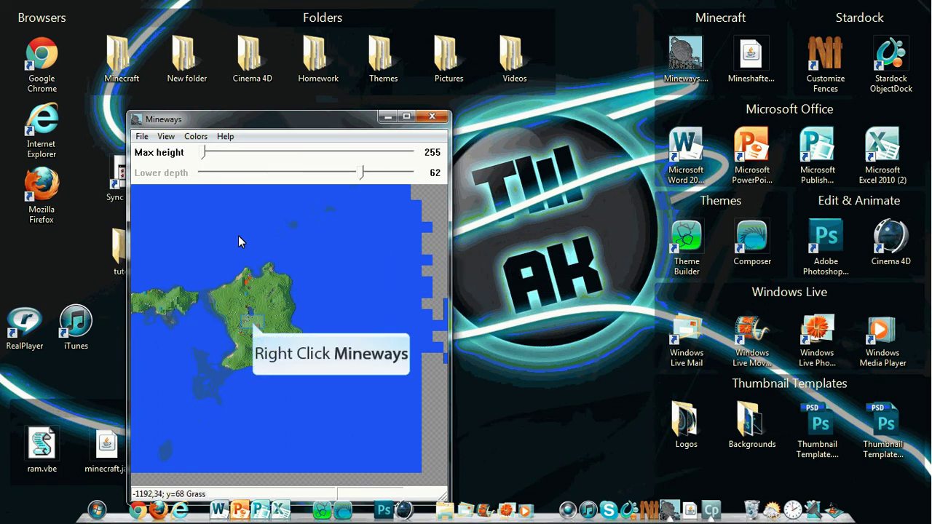
# Step: Select a small rectangular area on the lower half of the main island and accept a lower depth of 63
pyautogui.rightClick(256, 328)
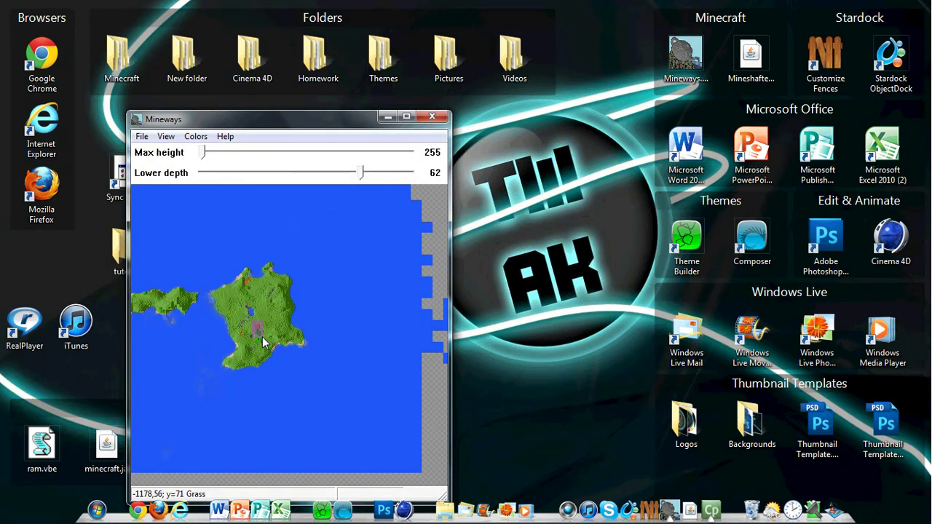
pyautogui.moveTo(263, 339); pyautogui.dragTo(269, 345, button='right')
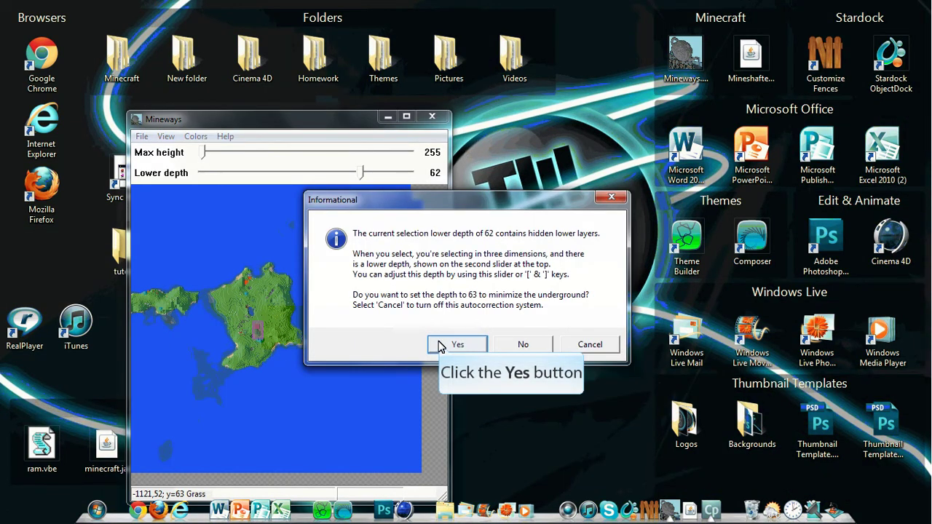
pyautogui.click(457, 344)
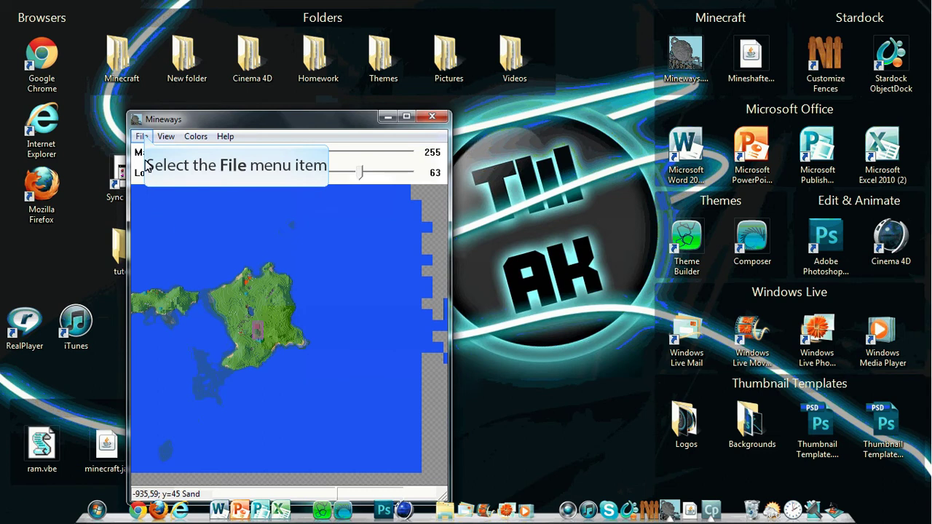
# Step: Try to export the selected area for rendering as a Wavefront OBJ named "world" in the tutorial folder, keeping the preset export options
pyautogui.click(142, 136)
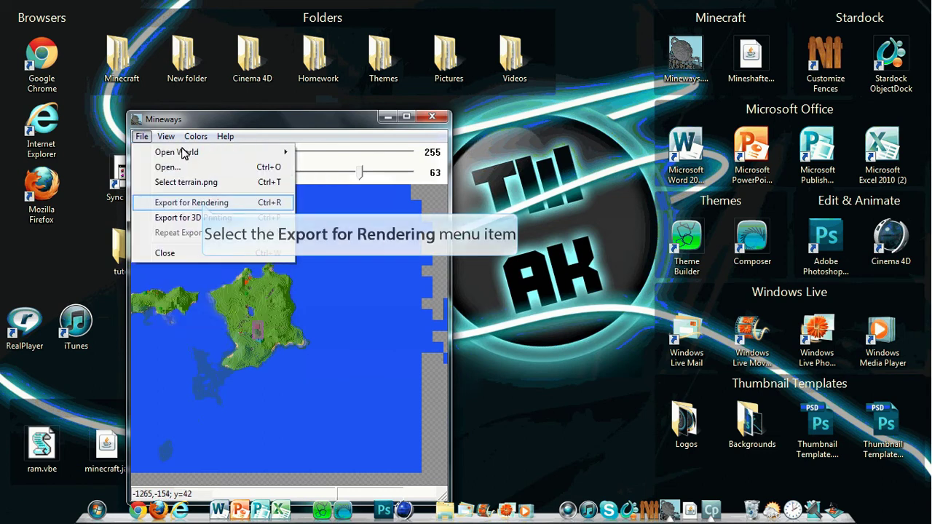
pyautogui.click(203, 205)
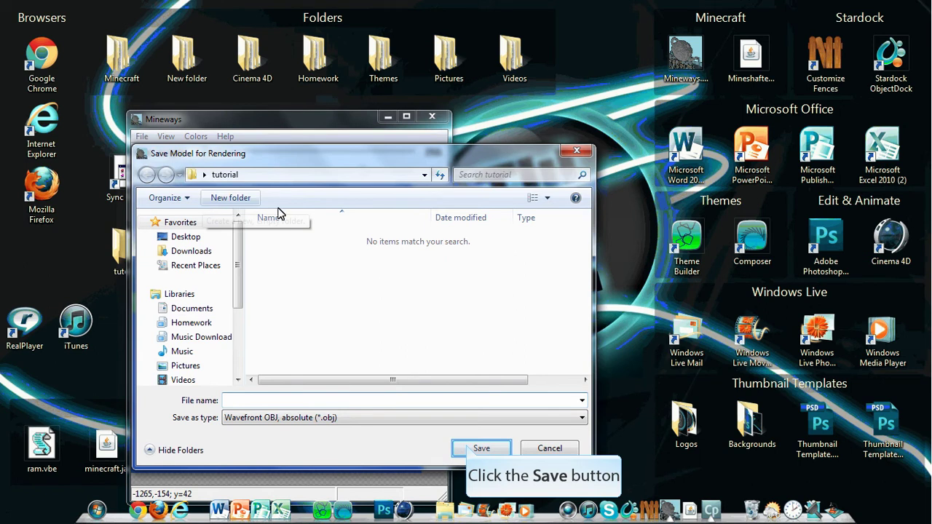
pyautogui.click(498, 448)
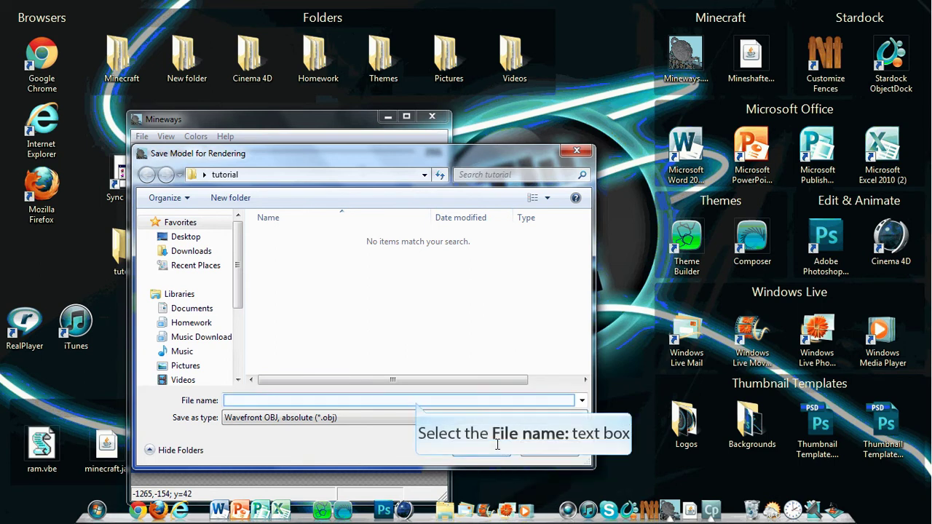
pyautogui.click(417, 402)
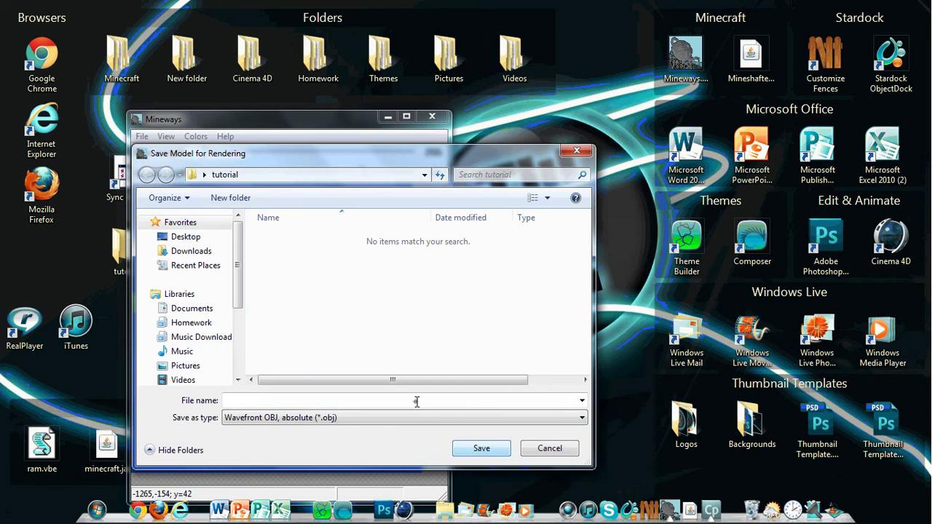
pyautogui.write('worl')
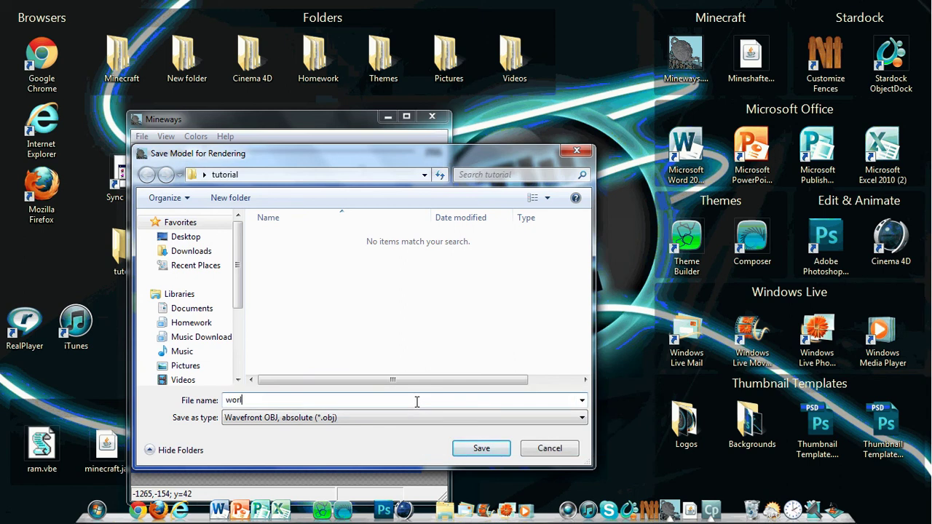
pyautogui.write('d')
pyautogui.click(490, 448)
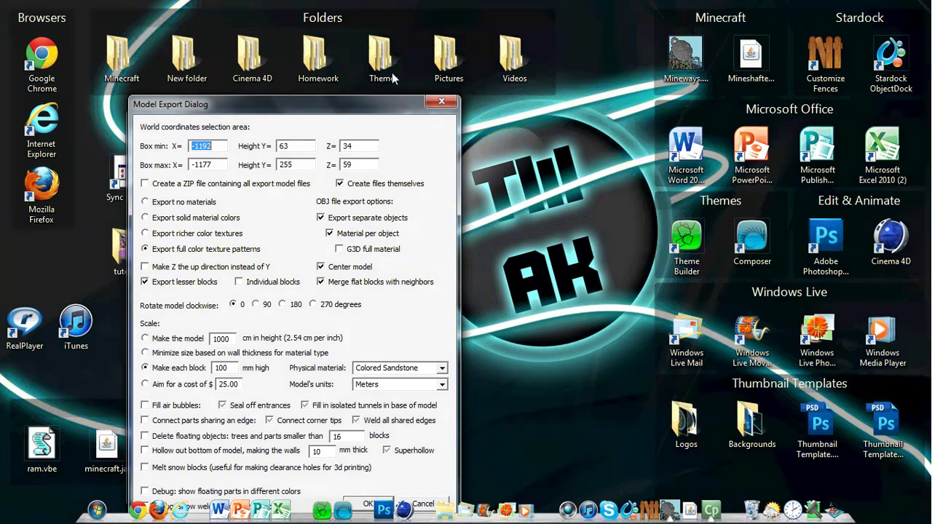
pyautogui.moveTo(352, 117); pyautogui.dragTo(398, 52)
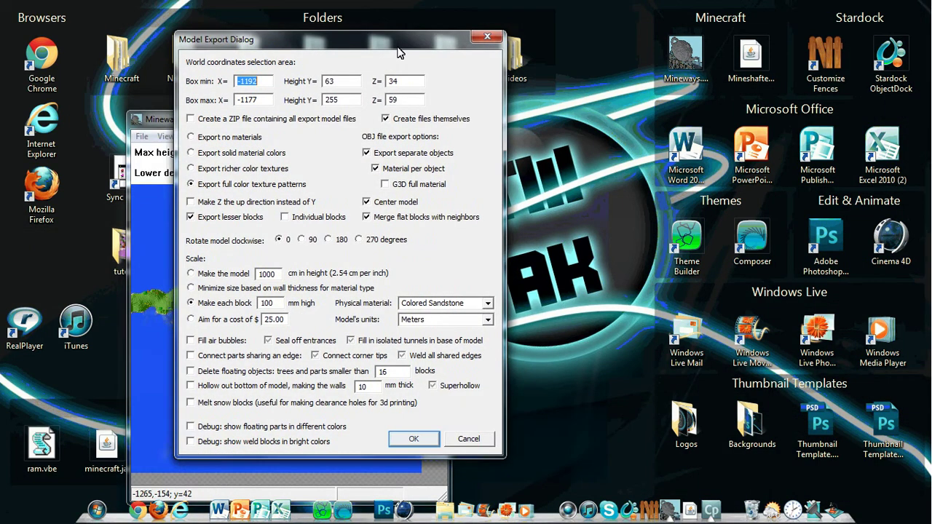
pyautogui.click(414, 439)
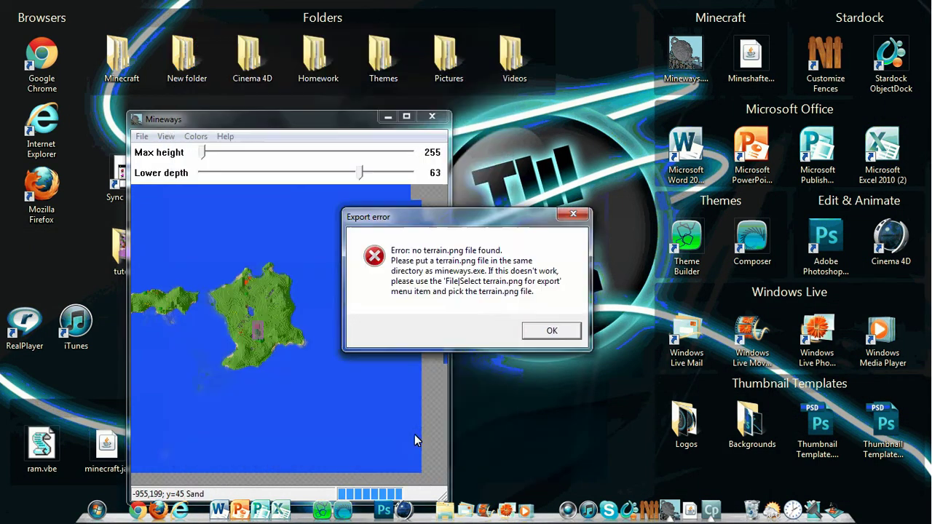
pyautogui.click(551, 329)
# Step: Select terrain.png from the tutorial folder as the terrain texture for exporting
pyautogui.click(142, 137)
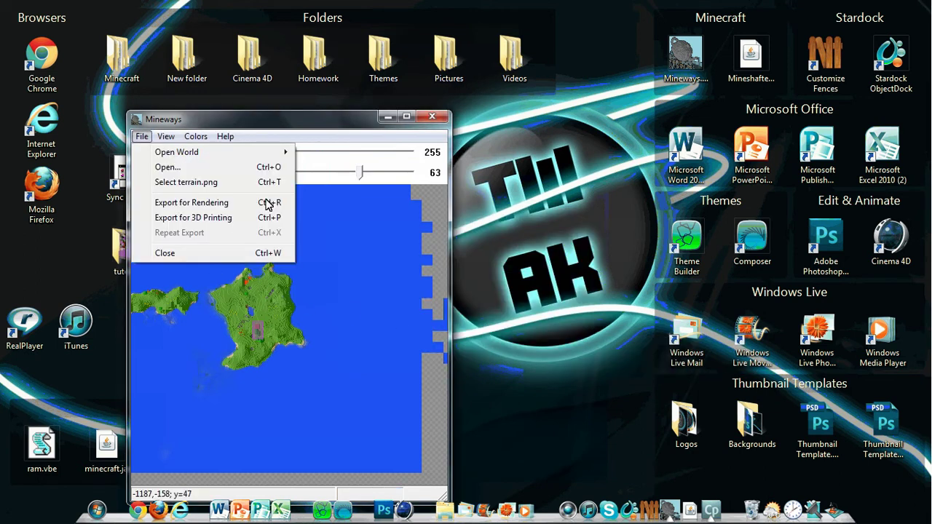
pyautogui.click(209, 182)
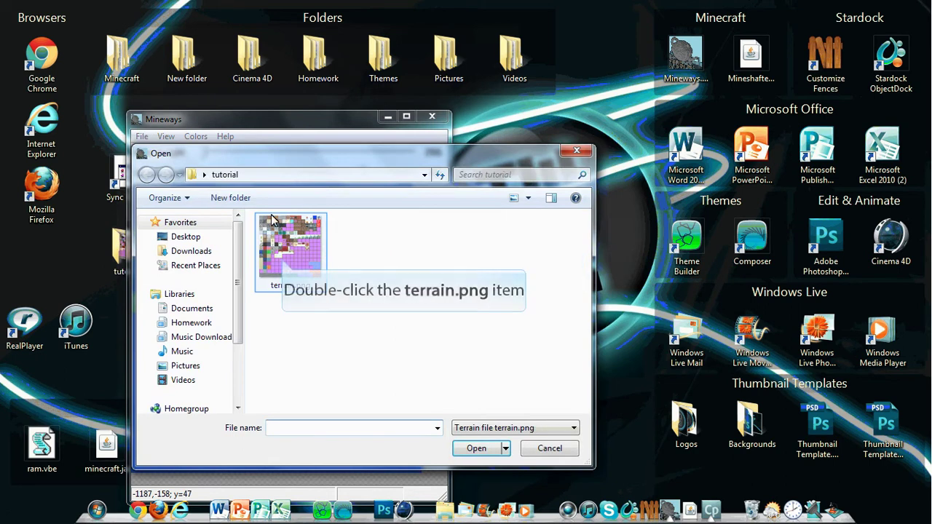
pyautogui.doubleClick(281, 257)
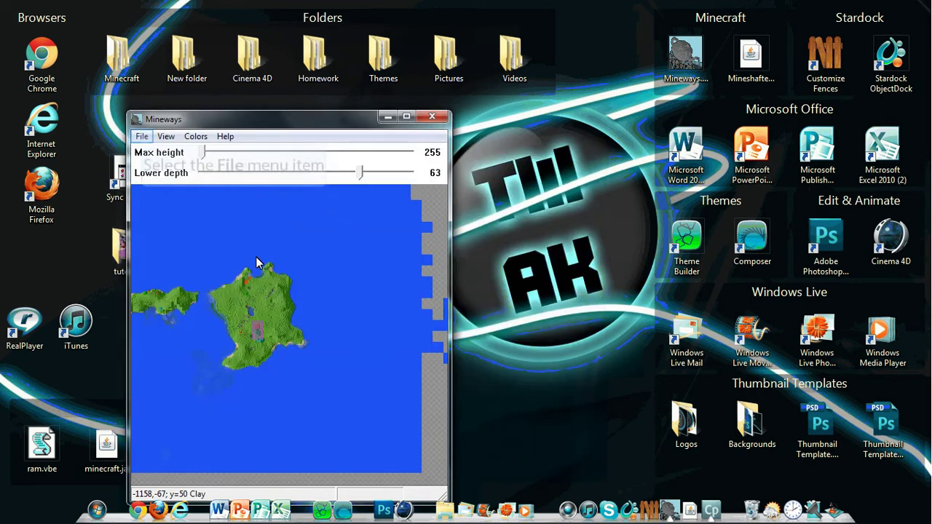
# Step: Export the selected area for rendering as a Wavefront OBJ named "world" in the tutorial folder, keeping the preset export options
pyautogui.click(142, 137)
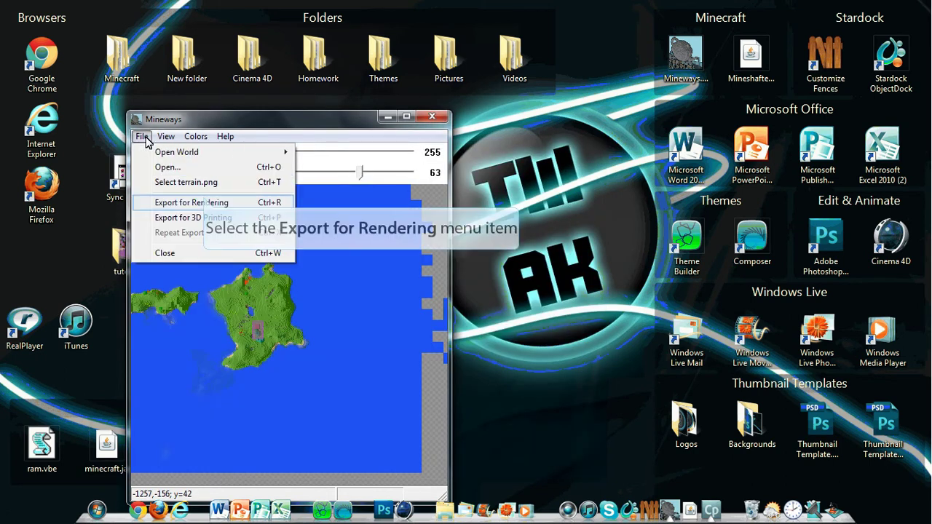
pyautogui.click(205, 202)
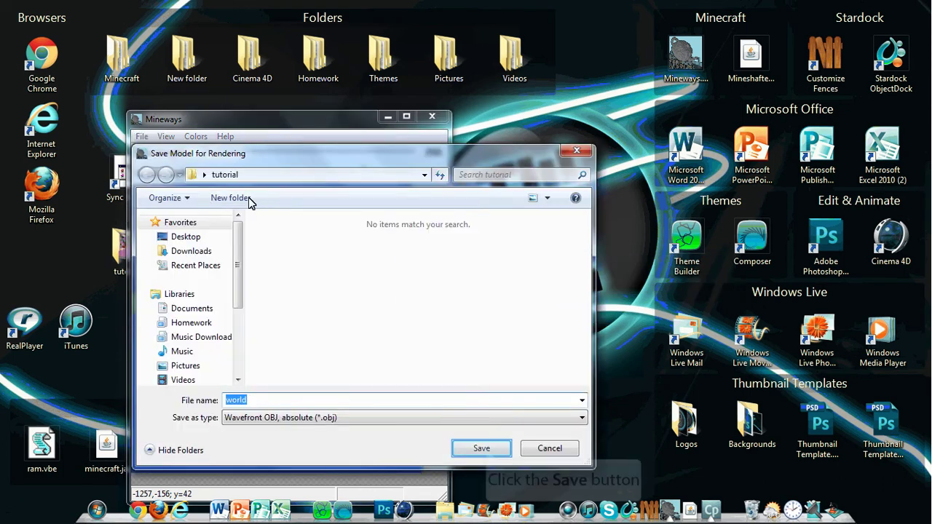
pyautogui.click(481, 448)
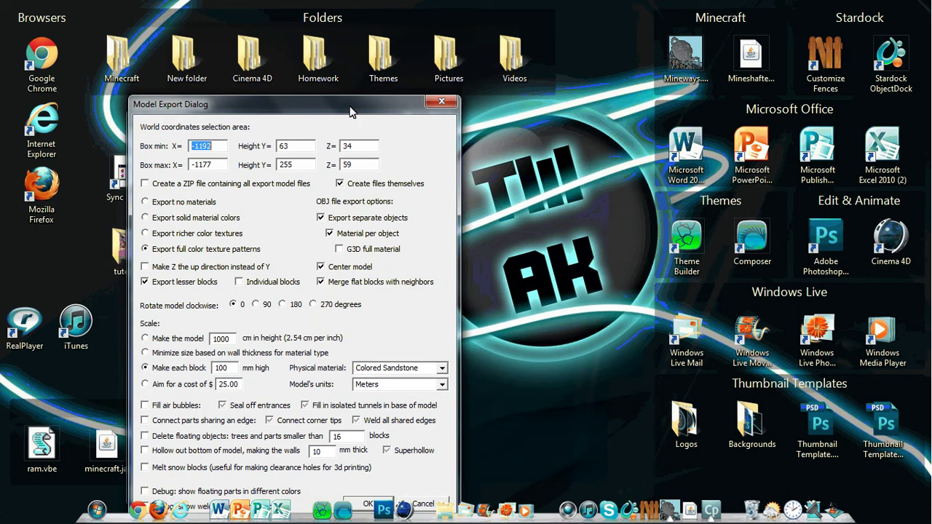
pyautogui.moveTo(349, 110); pyautogui.dragTo(349, 34)
pyautogui.click(426, 409)
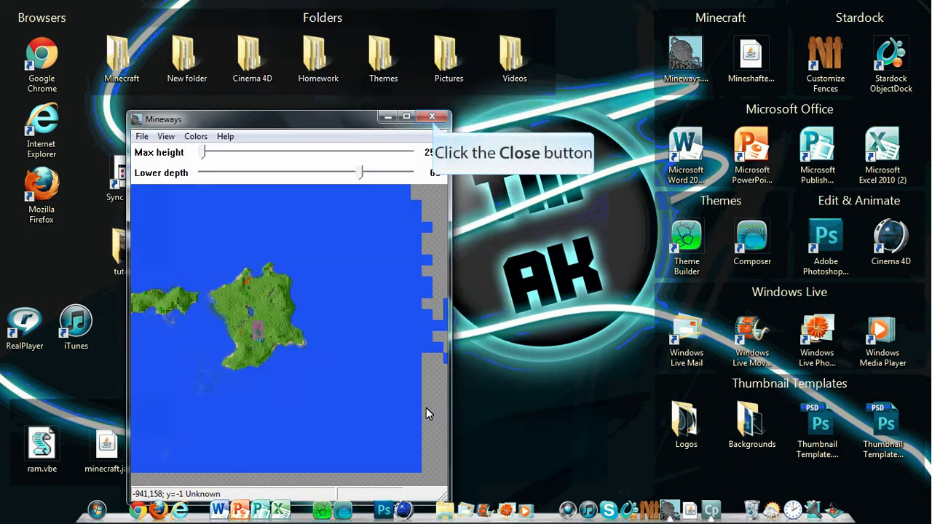
# Step: Close Mineways and open the tutorial folder on the desktop
pyautogui.click(431, 118)
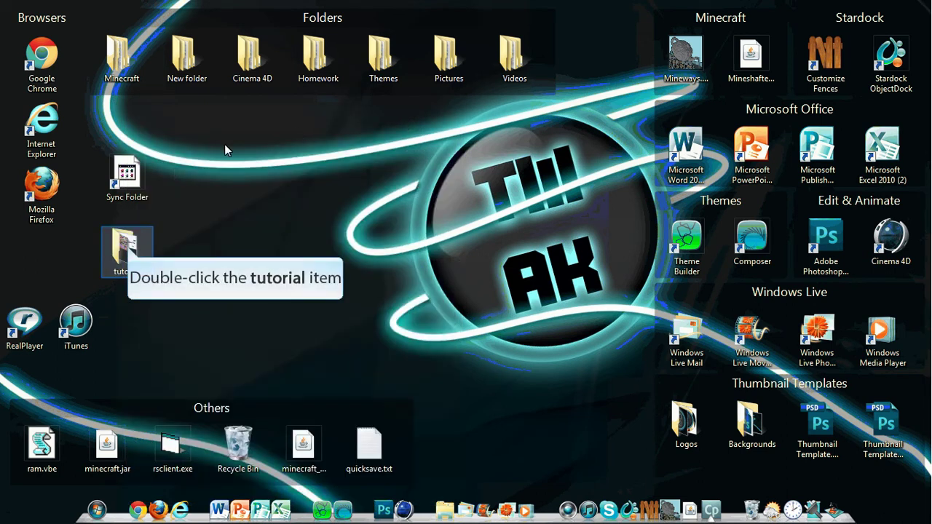
pyautogui.doubleClick(127, 248)
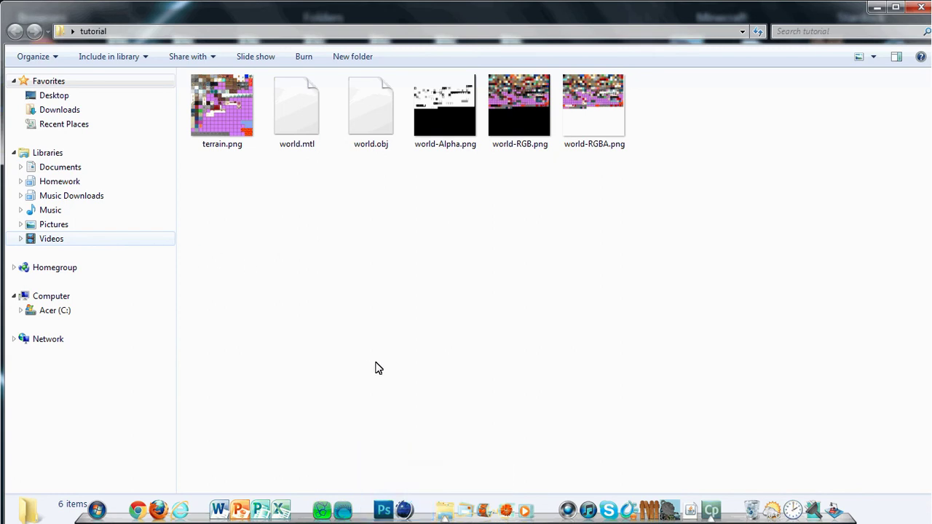
# Step: Start Cinema 4D and arrange its window over the tutorial folder, leaving the exported files accessible
pyautogui.click(405, 511)
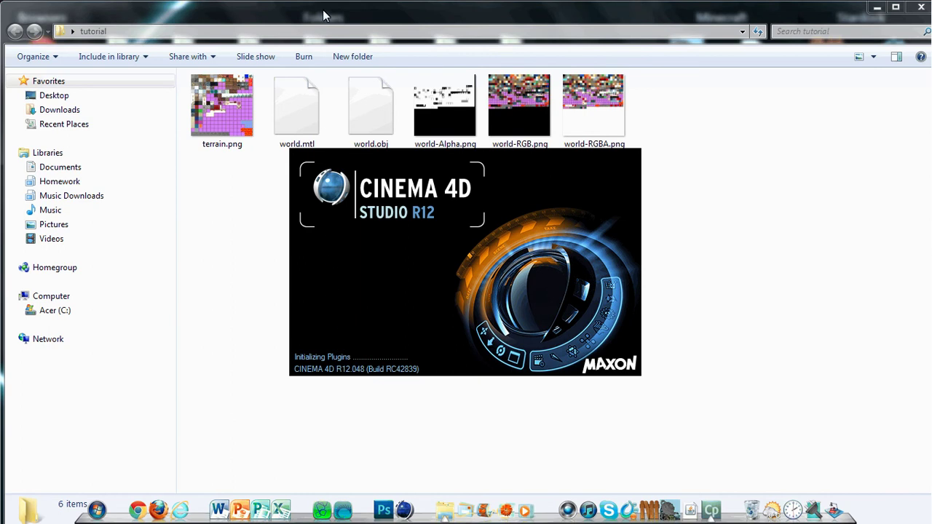
pyautogui.doubleClick(322, 9)
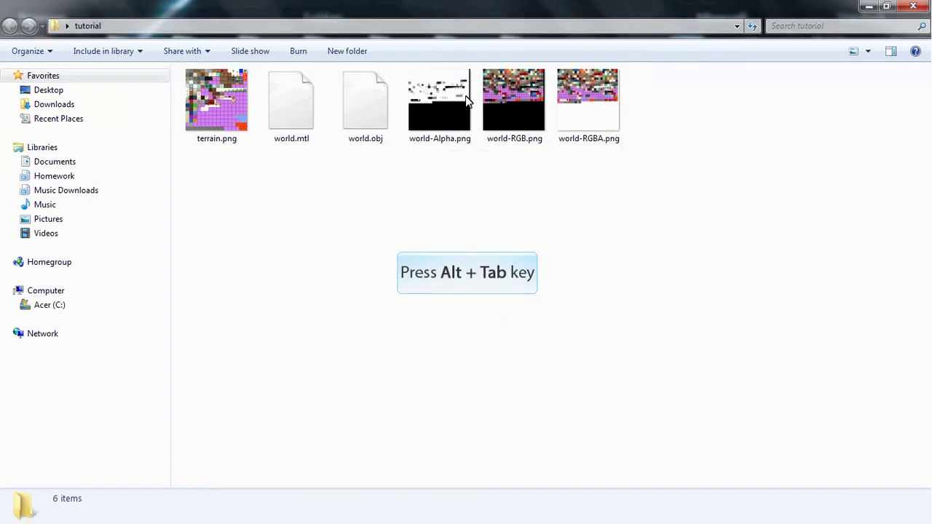
pyautogui.hotkey('alt', 'Tab')
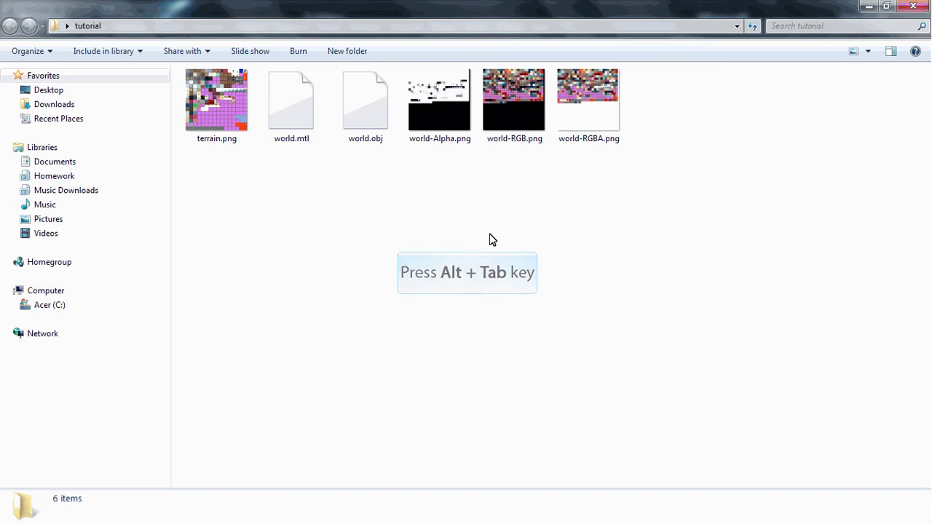
pyautogui.hotkey('alt', 'Tab')
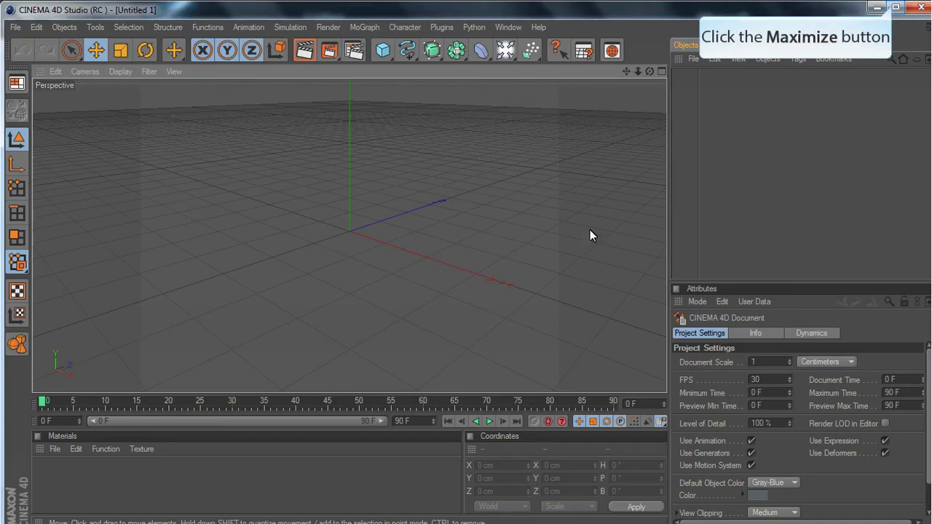
pyautogui.click(893, 7)
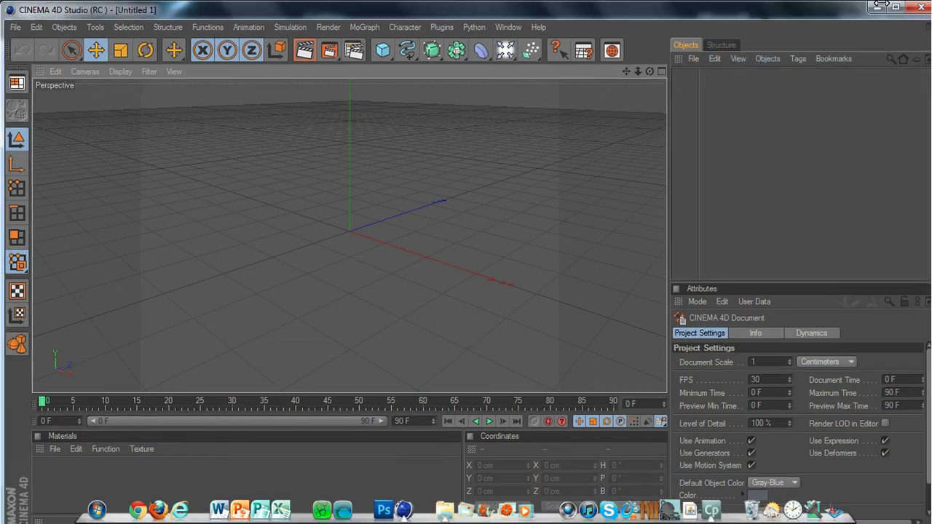
pyautogui.click(887, 7)
pyautogui.moveTo(3, 195); pyautogui.dragTo(344, 182)
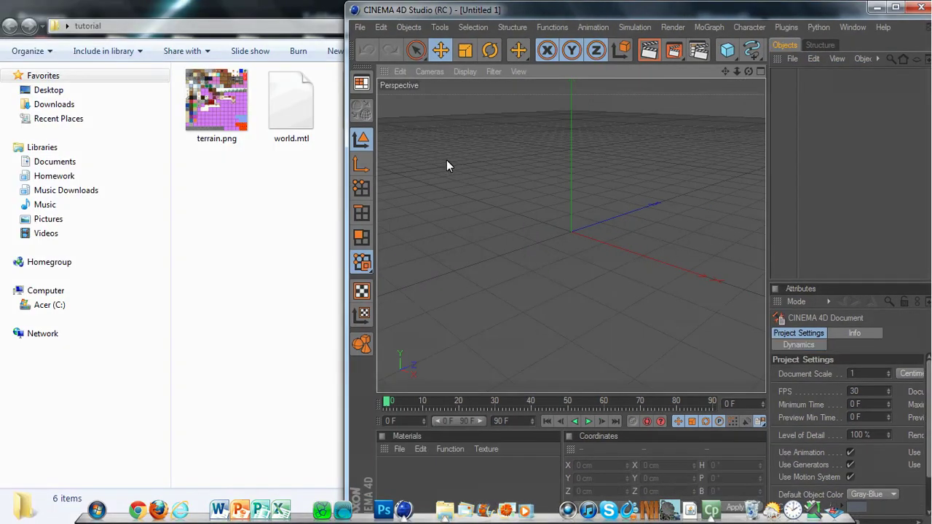
pyautogui.moveTo(514, 16); pyautogui.dragTo(389, 170)
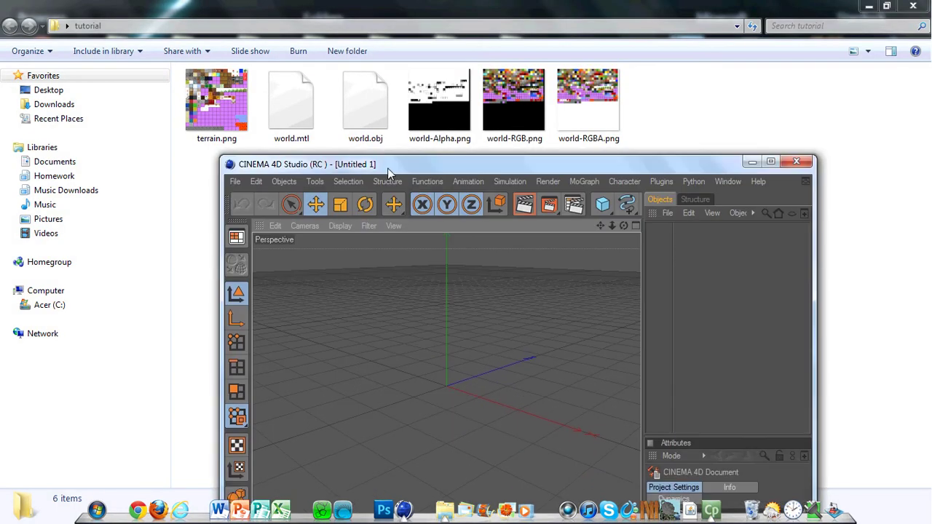
# Step: Import world.obj from the tutorial folder into Cinema 4D at a scale of 100 meters and maximize the program window
pyautogui.moveTo(355, 102); pyautogui.dragTo(452, 363)
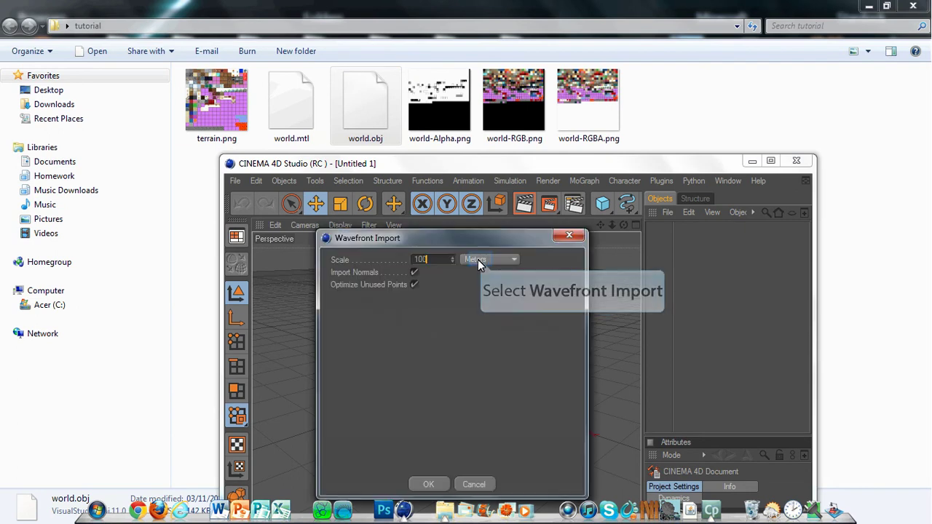
pyautogui.click(478, 259)
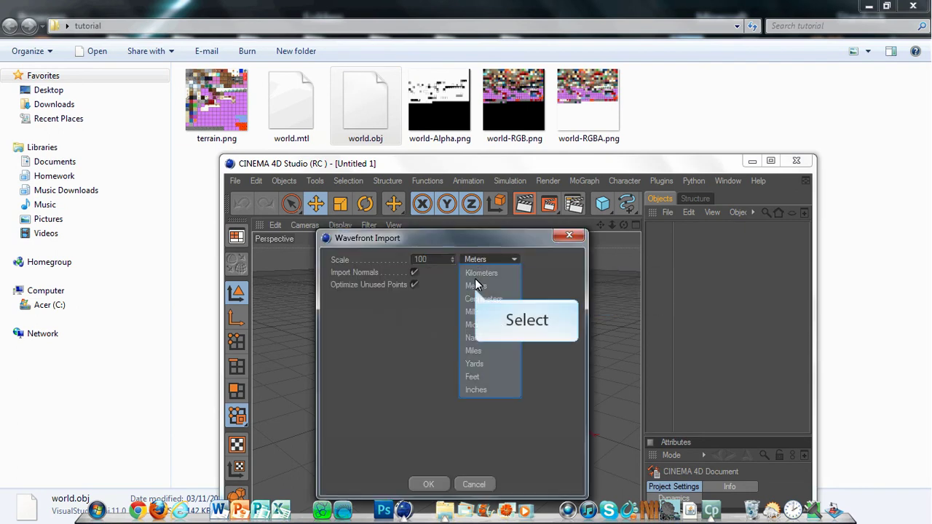
pyautogui.click(475, 286)
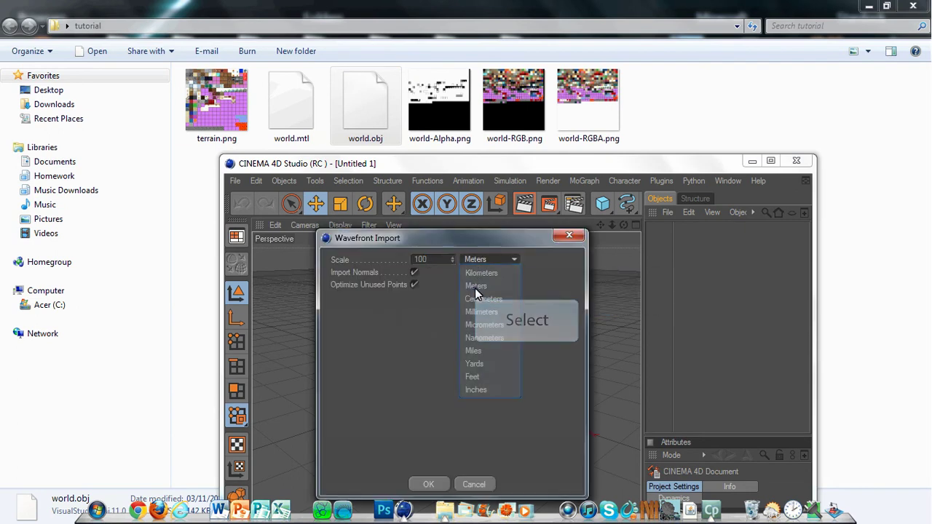
pyautogui.click(428, 483)
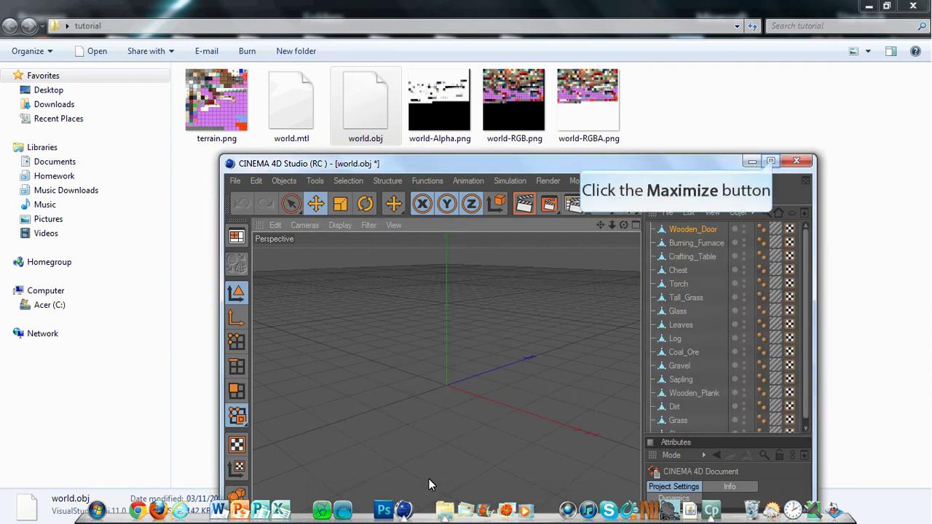
pyautogui.click(774, 161)
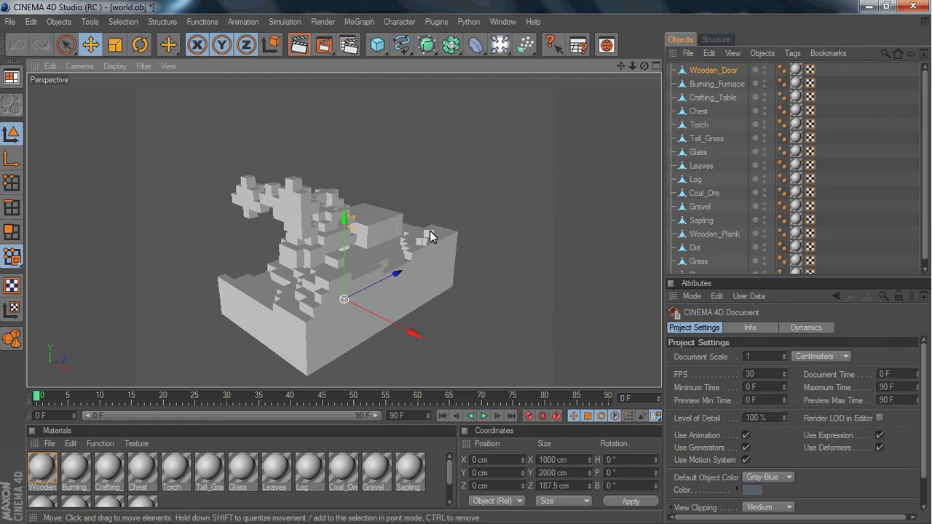
# Step: Select all imported objects and move them together to about X 732 cm, Y 2233 cm, Z 2027 cm
pyautogui.hotkey('ctrl', 'a')
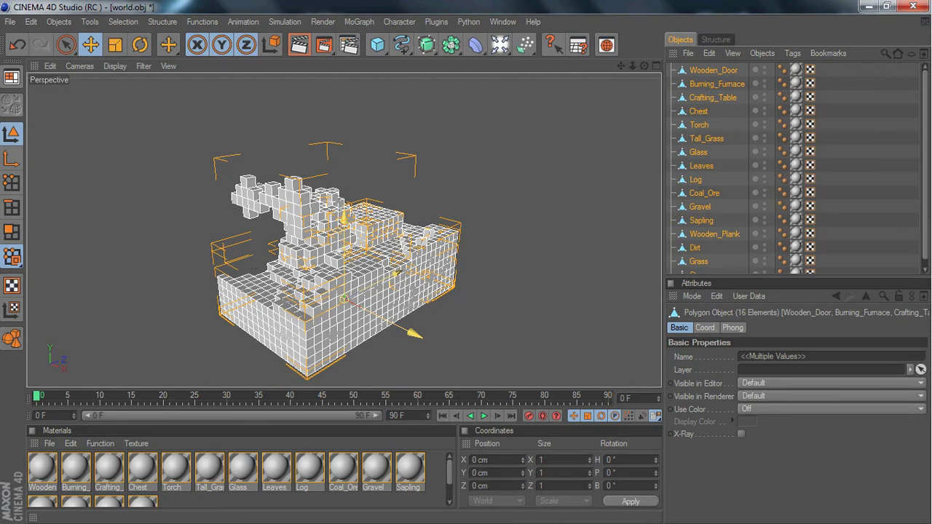
pyautogui.moveTo(270, 254); pyautogui.dragTo(332, 245)
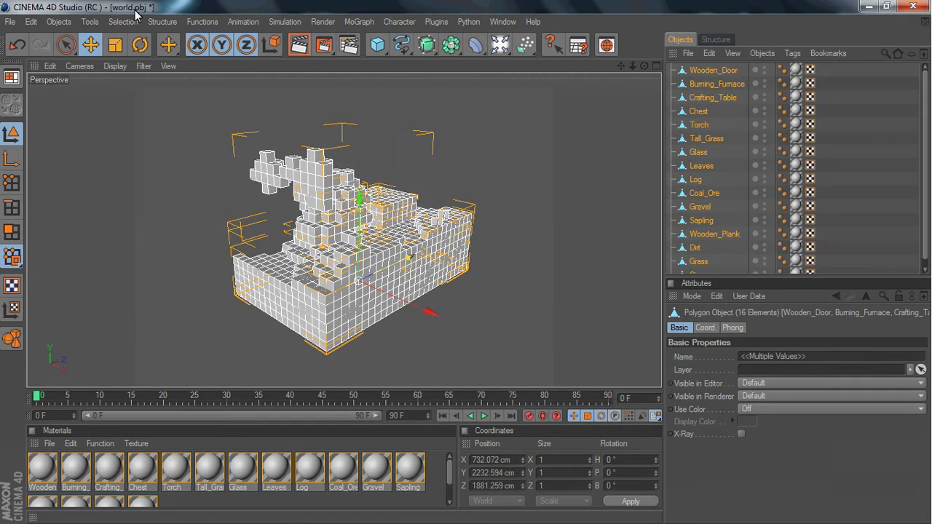
pyautogui.moveTo(376, 270); pyautogui.dragTo(378, 269)
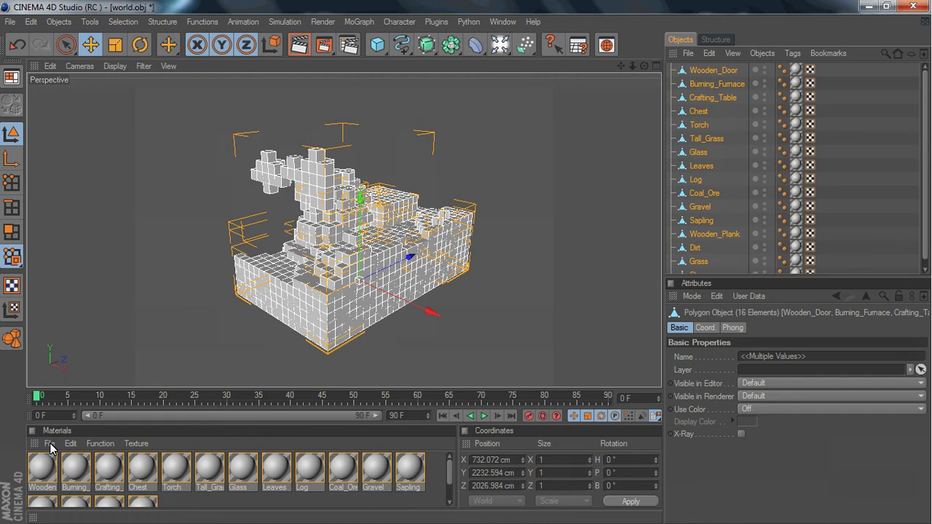
# Step: Load my_world-RGBA.png as the color texture of all materials, accepting a copy of the image at the document location
pyautogui.keyDown('shift'); pyautogui.click(51, 470); pyautogui.keyUp('shift')
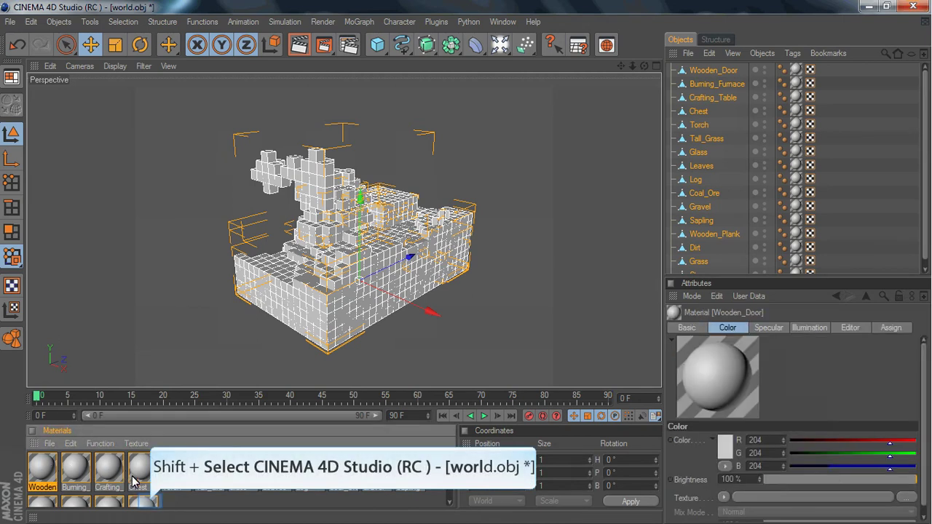
pyautogui.keyDown('shift'); pyautogui.click(150, 501); pyautogui.keyUp('shift')
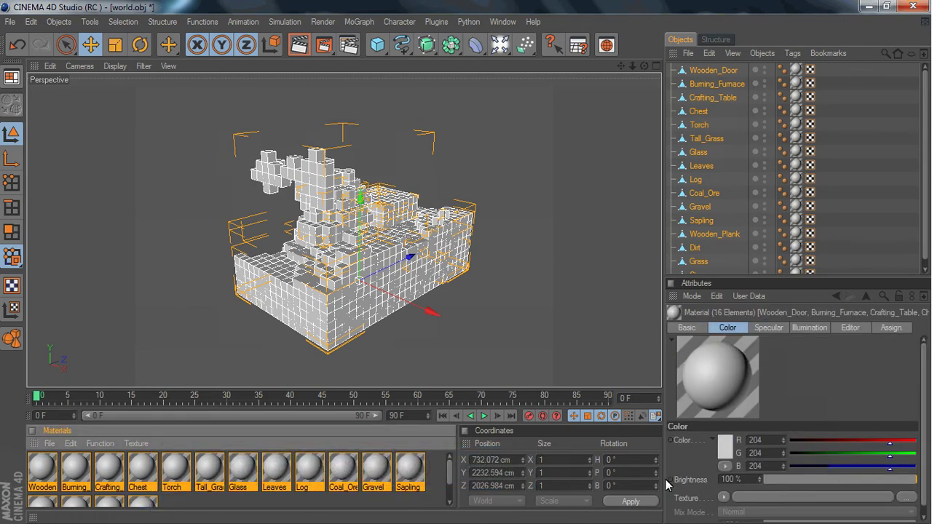
pyautogui.moveTo(925, 386); pyautogui.dragTo(925, 440)
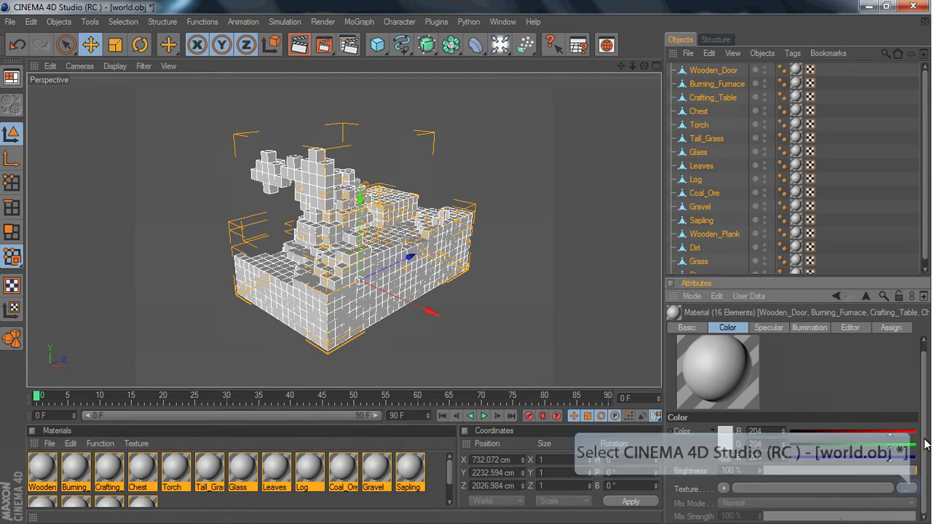
pyautogui.click(910, 489)
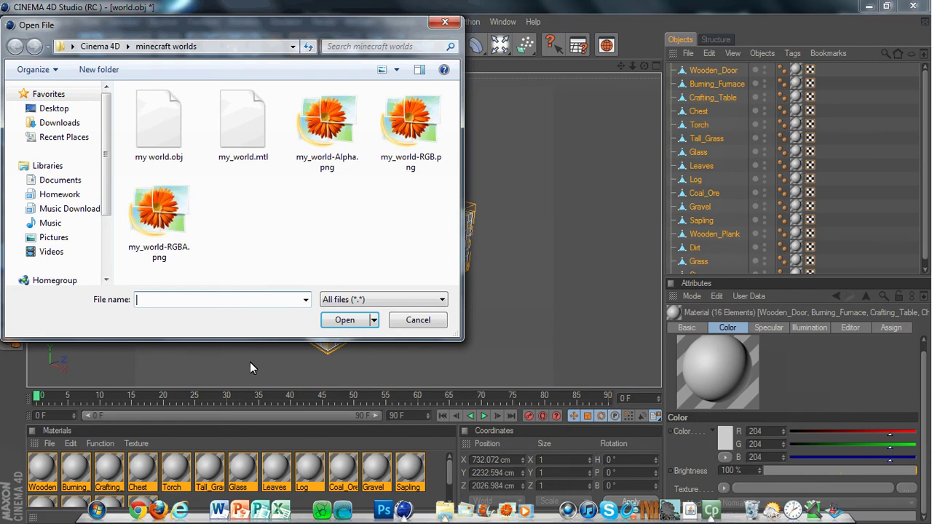
pyautogui.doubleClick(180, 230)
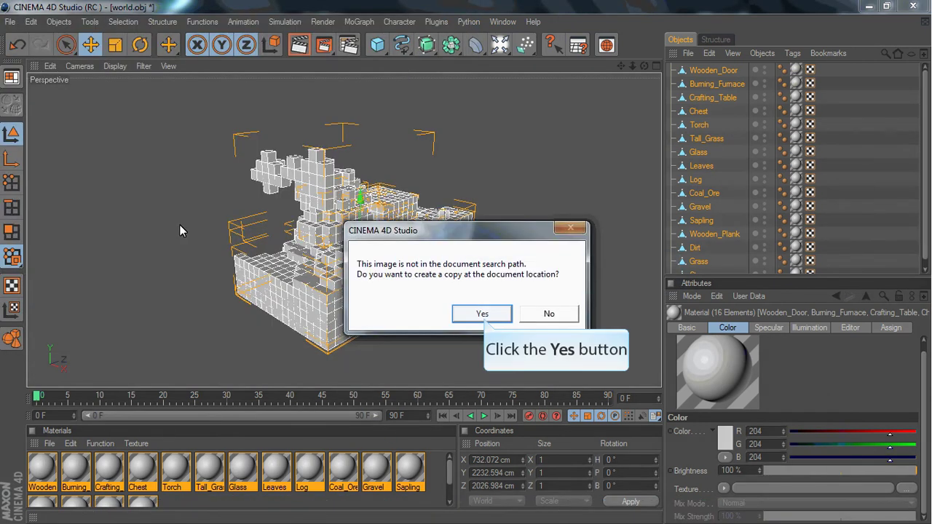
pyautogui.click(481, 314)
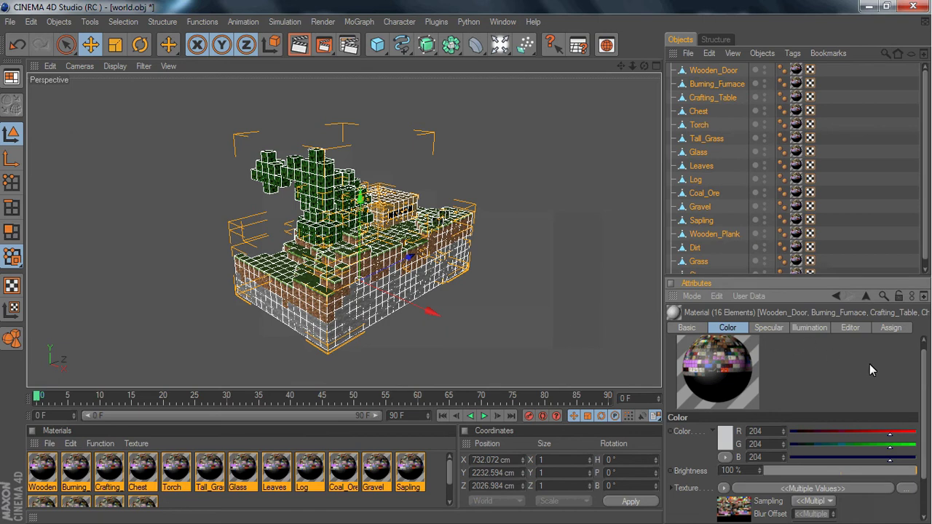
# Step: Set the color texture sampling of all selected materials to None and check the model up close
pyautogui.moveTo(925, 432); pyautogui.dragTo(925, 474)
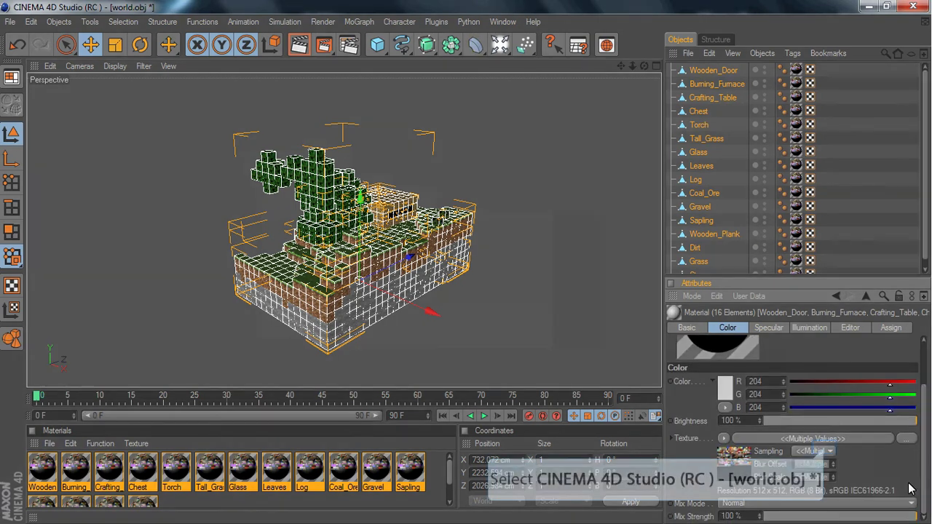
pyautogui.click(826, 451)
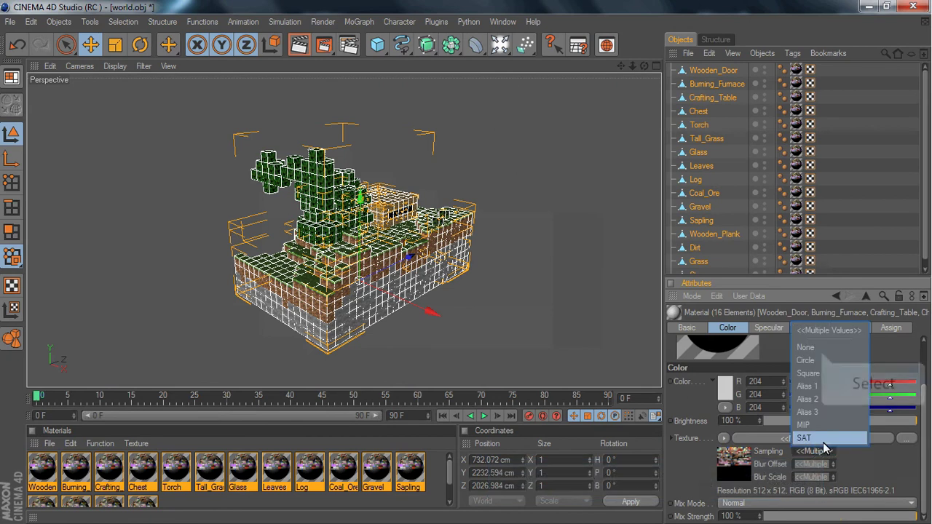
pyautogui.click(821, 351)
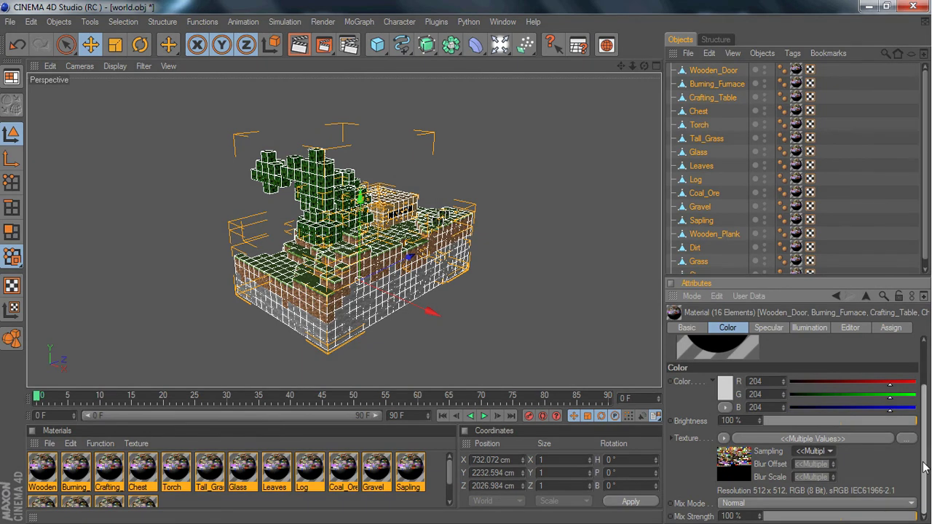
pyautogui.moveTo(923, 463); pyautogui.dragTo(901, 387)
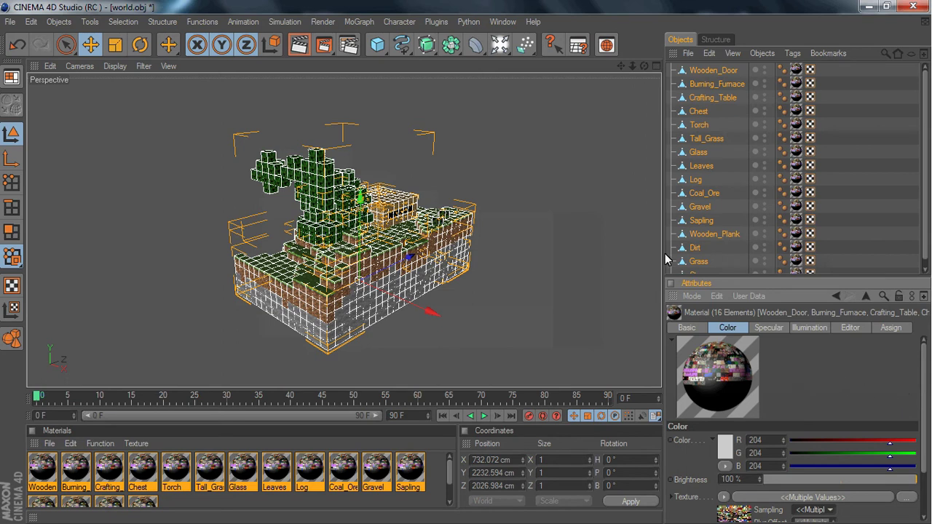
pyautogui.moveTo(630, 66); pyautogui.dragTo(674, 76)
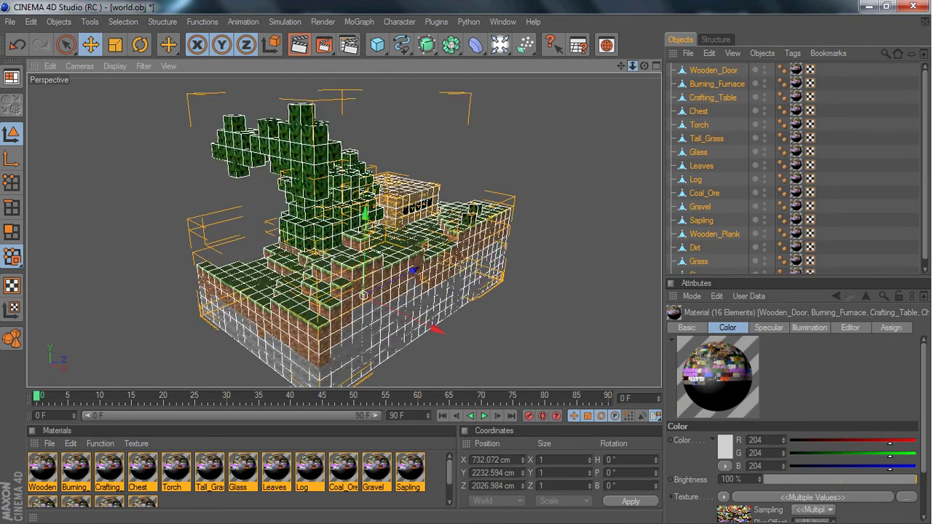
# Step: Render the active view and add a Floor object and a Sky object to the scene
pyautogui.click(299, 45)
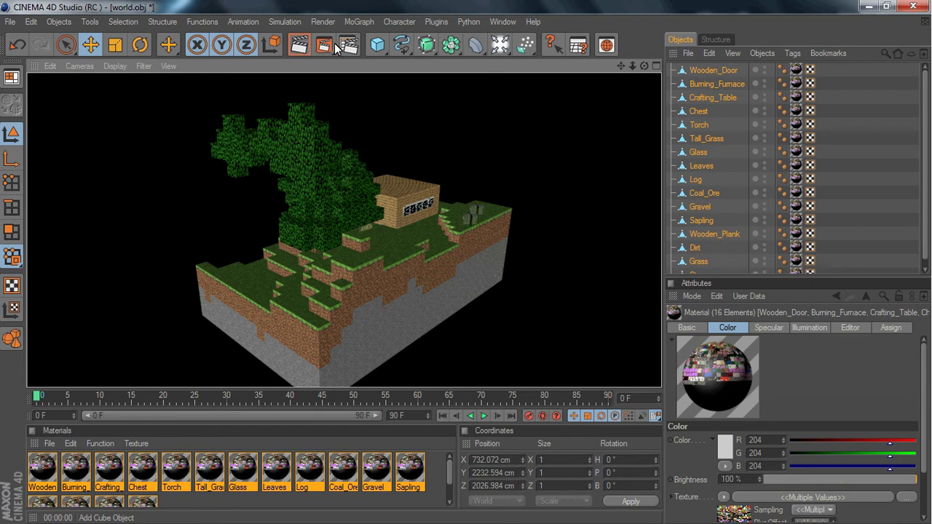
pyautogui.click(373, 47)
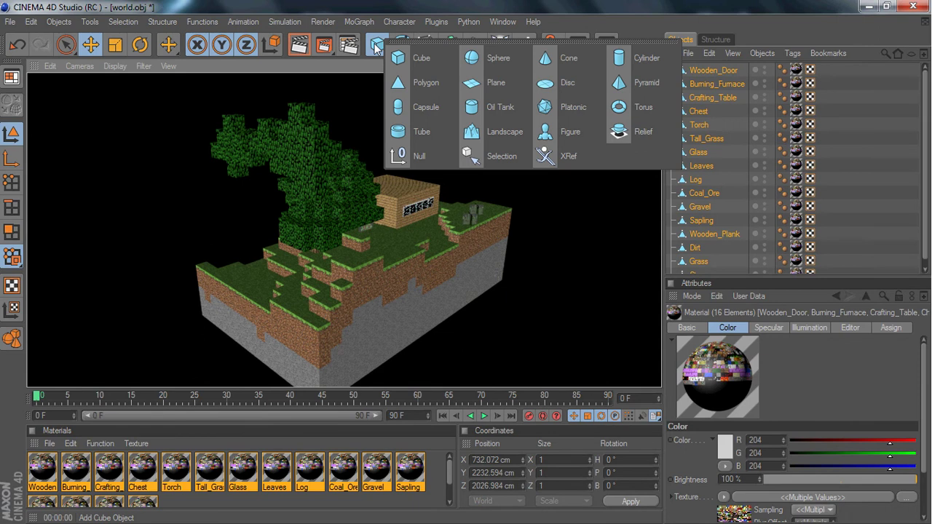
pyautogui.click(377, 48)
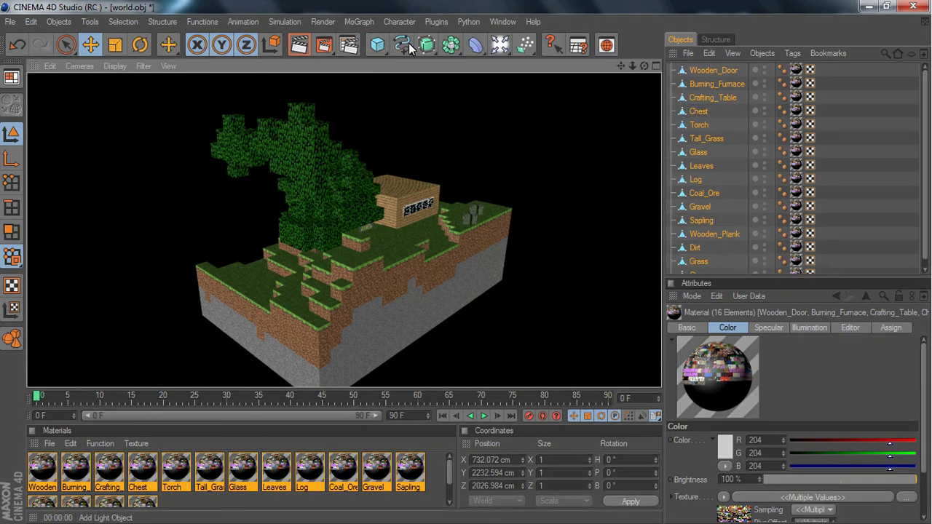
pyautogui.click(496, 46)
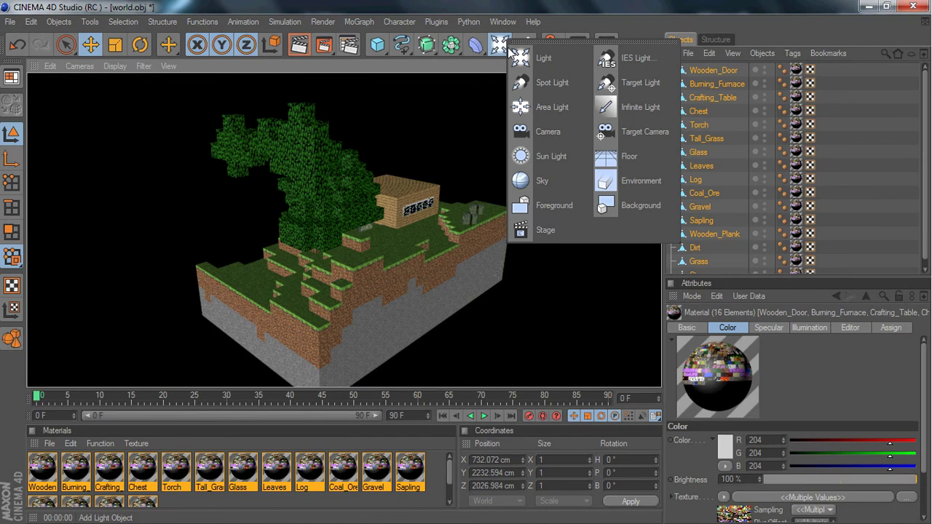
pyautogui.click(626, 156)
pyautogui.click(501, 51)
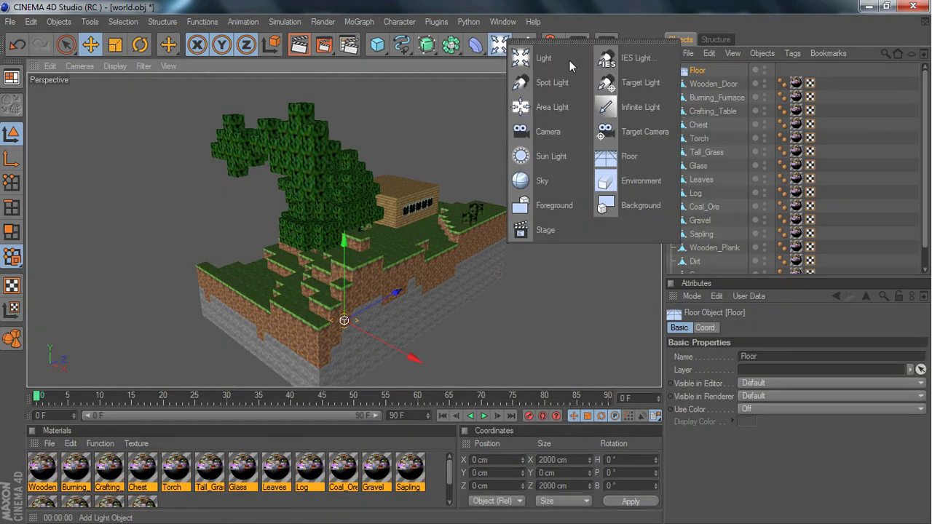
pyautogui.click(629, 156)
# Step: Render the active view again to check the model together with the floor and sky
pyautogui.click(297, 45)
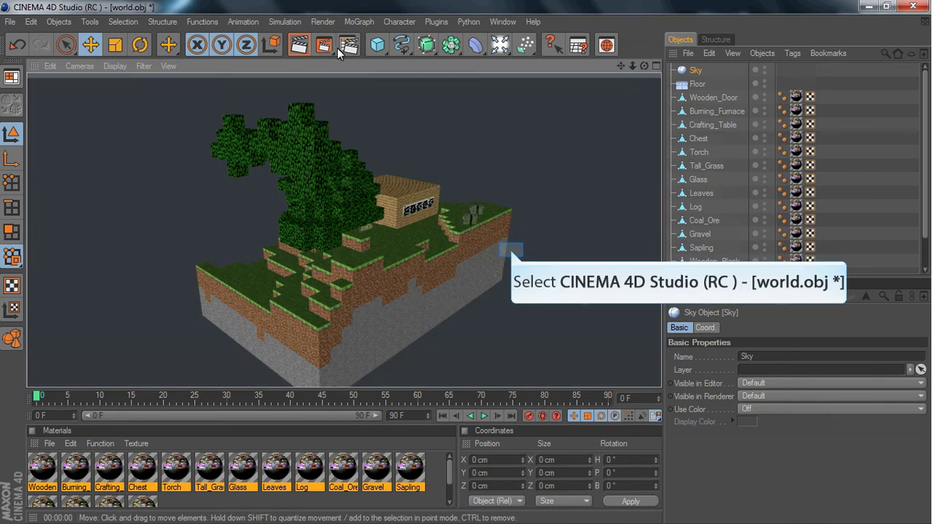
pyautogui.click(511, 249)
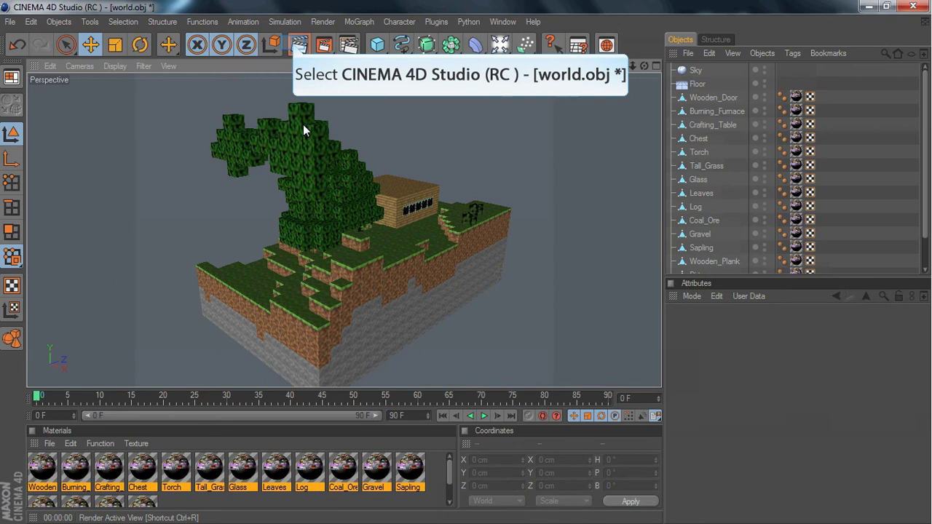
pyautogui.click(297, 45)
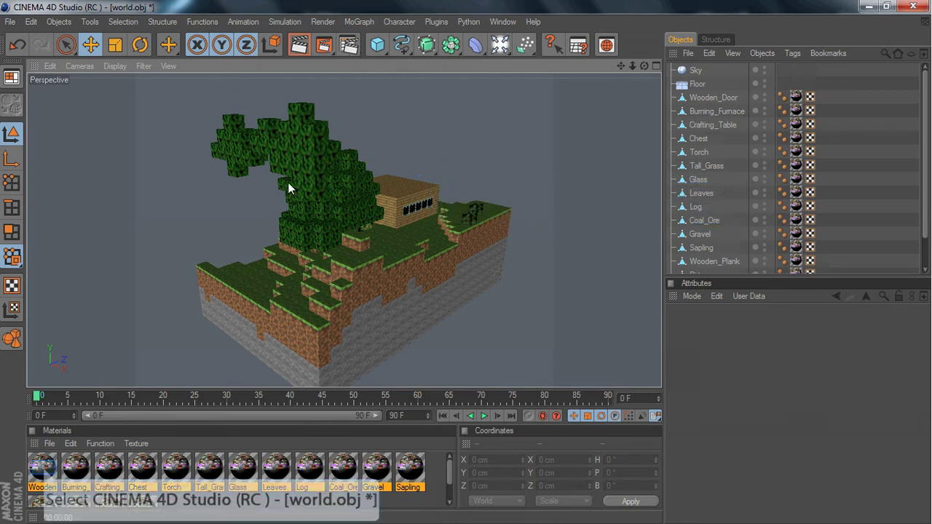
# Step: Select all materials and enable their Alpha channel
pyautogui.keyDown('shift'); pyautogui.click(43, 466); pyautogui.keyUp('shift')
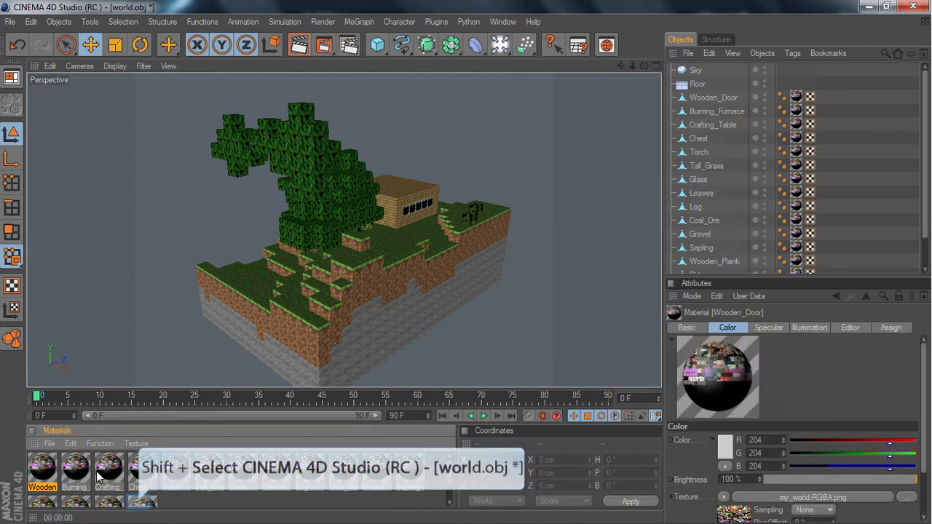
pyautogui.keyDown('shift'); pyautogui.click(141, 502); pyautogui.keyUp('shift')
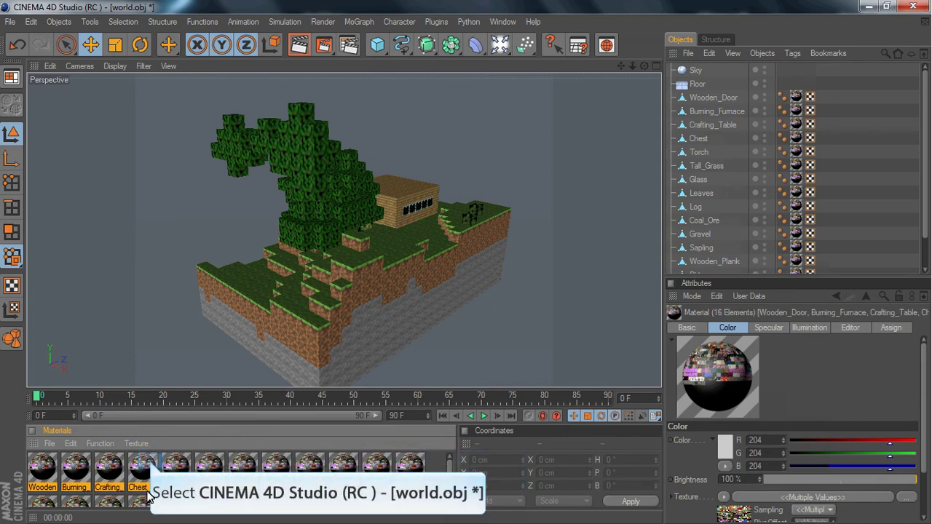
pyautogui.click(150, 466)
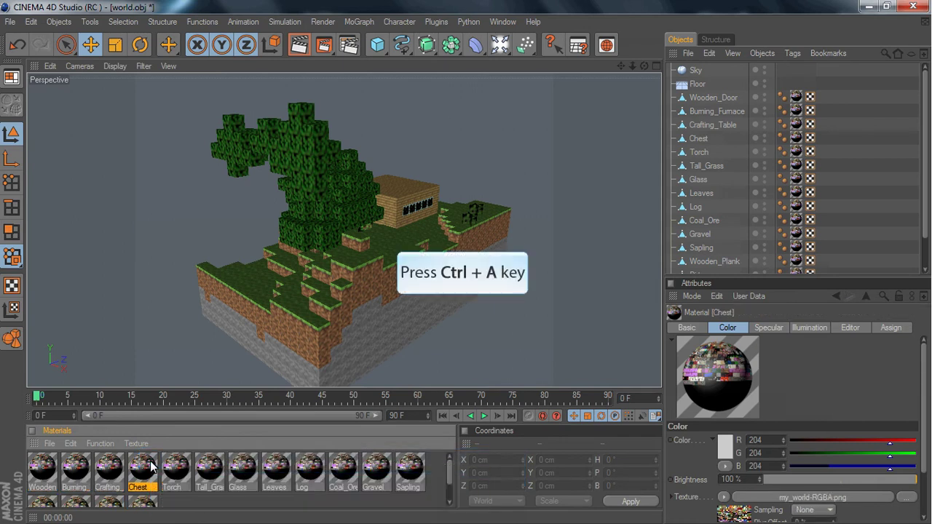
pyautogui.hotkey('ctrl', 'a')
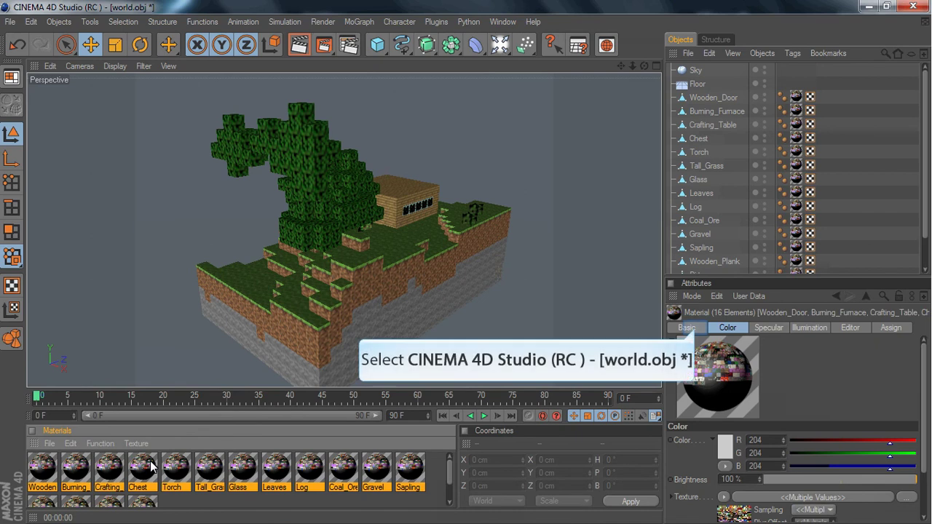
pyautogui.click(687, 328)
pyautogui.scroll(-2, 924, 393)
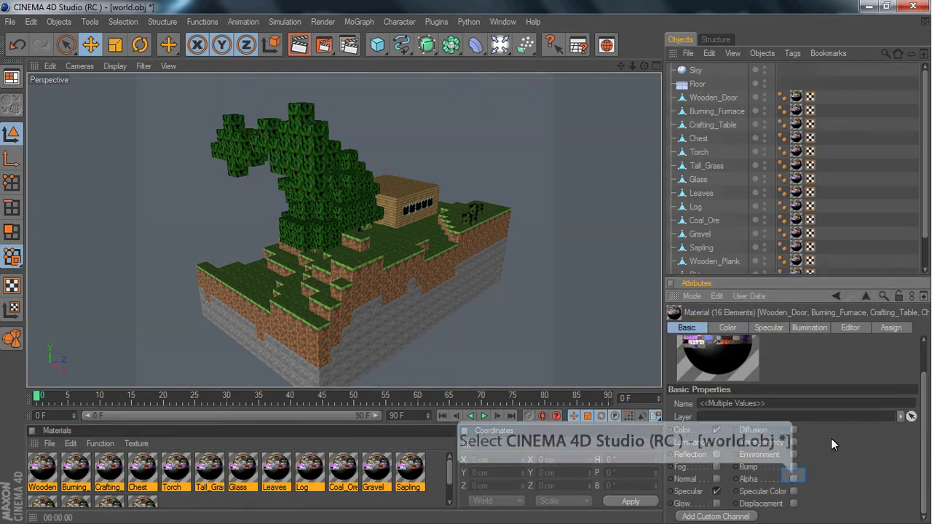
pyautogui.click(792, 478)
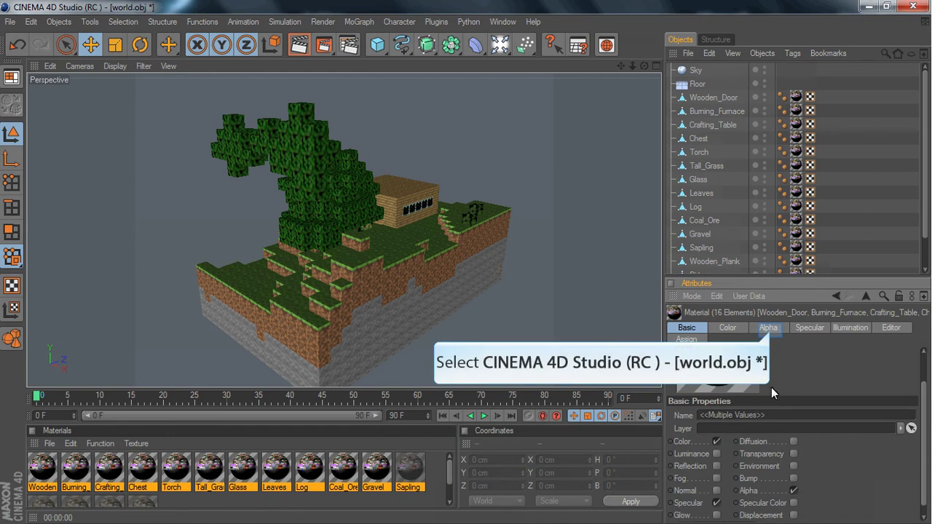
# Step: Load my_world-RGBA.png as the alpha texture of all selected materials, accepting a copy of the image at the document location
pyautogui.click(770, 329)
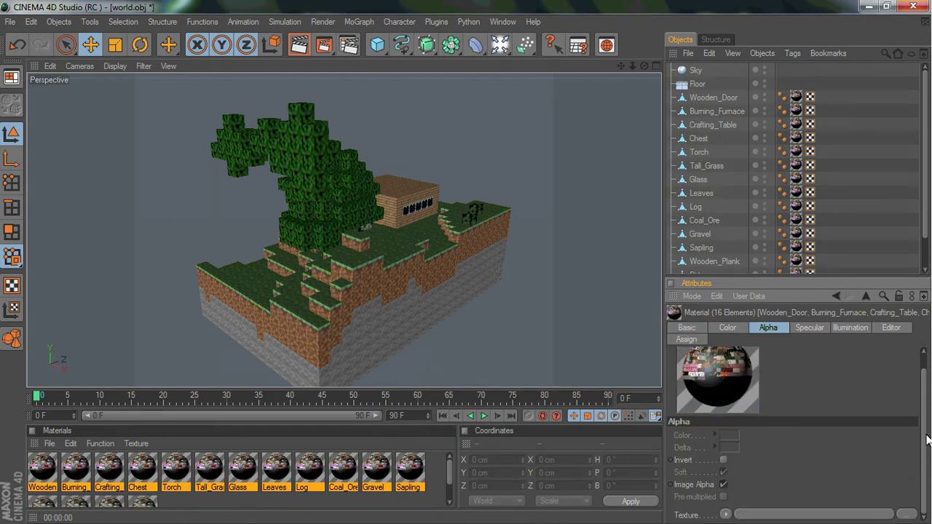
pyautogui.click(903, 514)
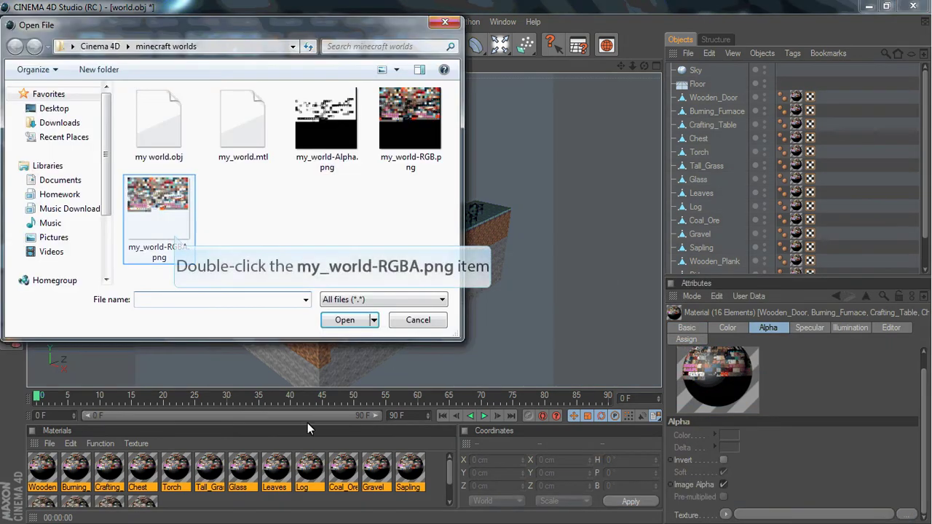
pyautogui.doubleClick(175, 240)
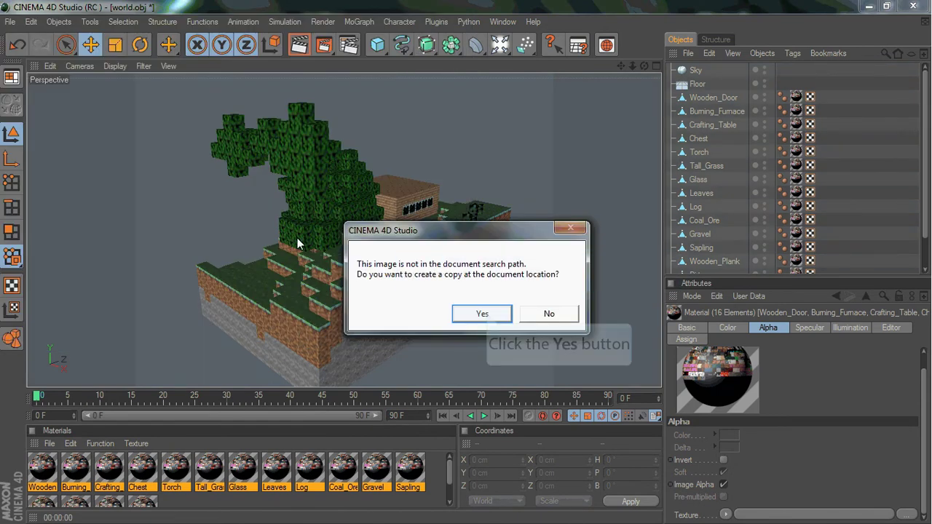
pyautogui.click(483, 314)
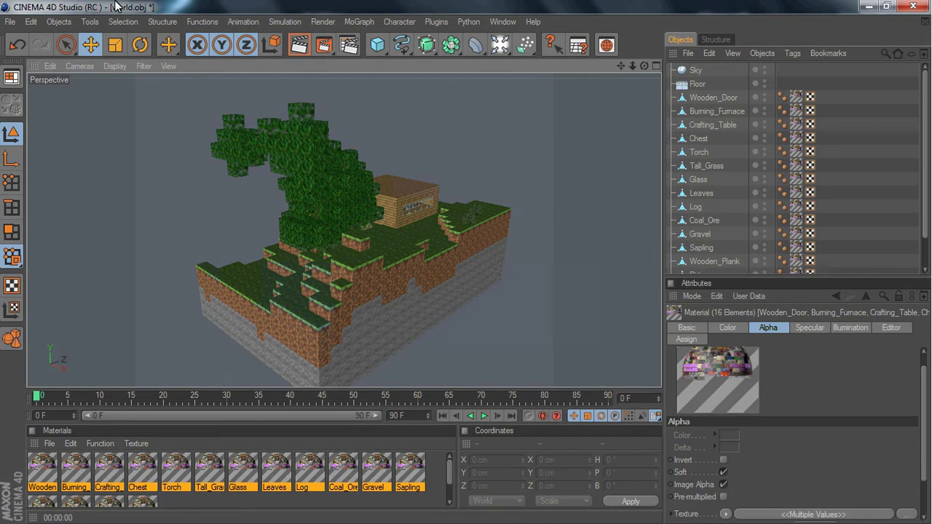
# Step: Render the model from another side and close up at the house to check the transparency of leaves, glass and saplings
pyautogui.moveTo(644, 66); pyautogui.dragTo(586, 80)
pyautogui.moveTo(644, 67); pyautogui.dragTo(688, 66)
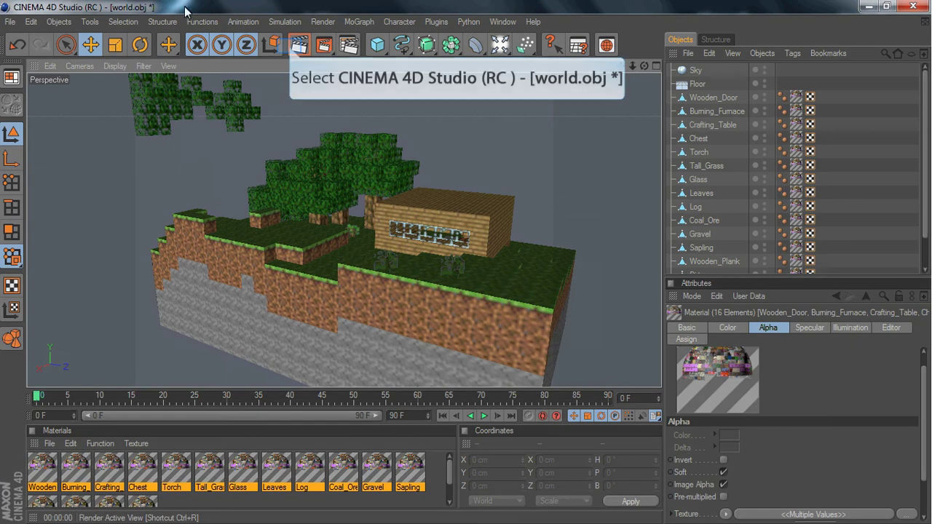
pyautogui.click(291, 45)
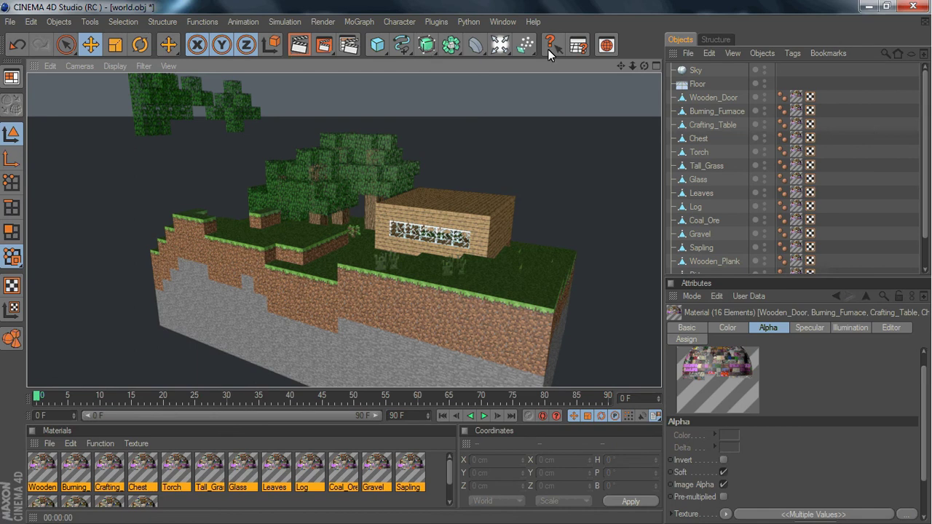
pyautogui.moveTo(644, 65); pyautogui.dragTo(374, 74)
pyautogui.moveTo(255, 12); pyautogui.dragTo(227, 3)
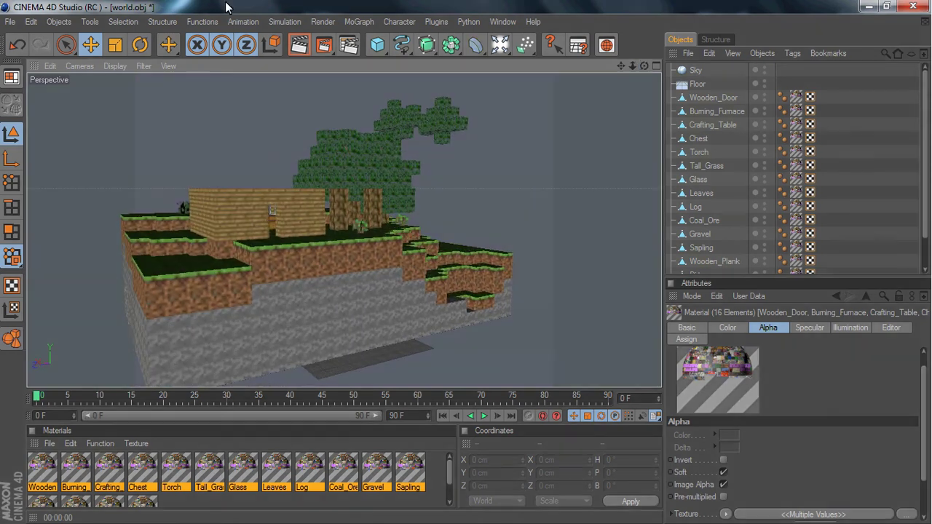
pyautogui.moveTo(632, 65); pyautogui.dragTo(620, 86)
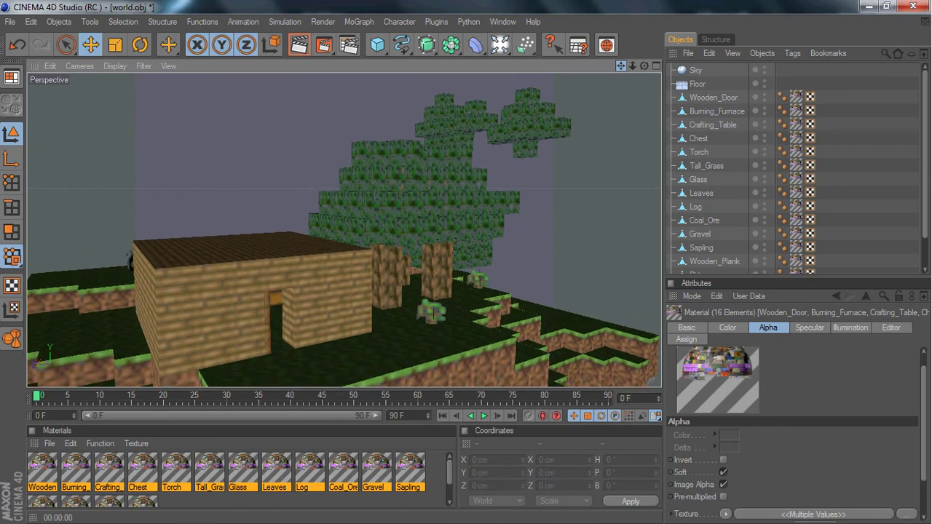
pyautogui.click(296, 47)
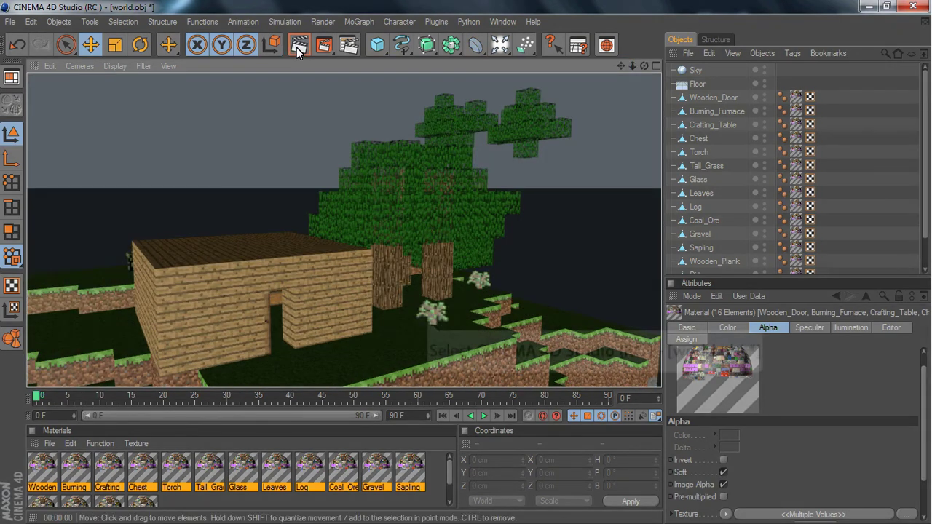
# Step: Leave the rendered preview and add a standard Light object to the scene
pyautogui.click(428, 321)
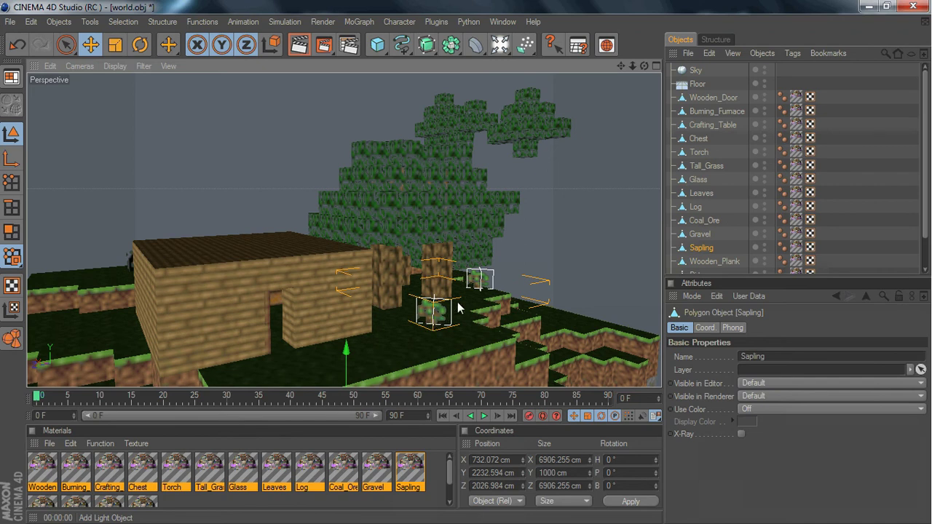
pyautogui.click(500, 43)
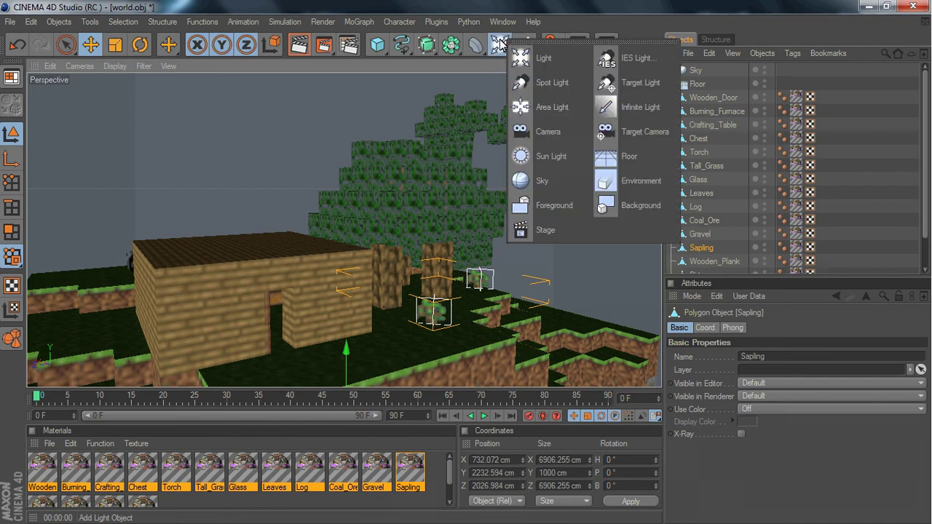
pyautogui.click(543, 60)
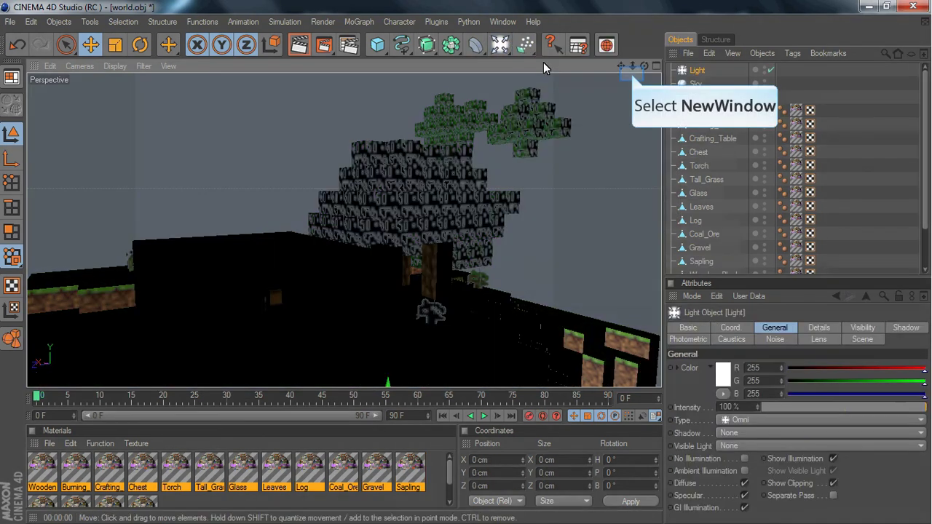
# Step: Move the sky object to about X -39806 cm, Y 24018 cm, Z 27589 cm, test-rendering the view and redoing the last Z move
pyautogui.click(632, 74)
pyautogui.moveTo(631, 65)
pyautogui.mouseDown()
pyautogui.moveTo(652, 64)
pyautogui.moveTo(602, 66)
pyautogui.moveTo(623, 66)
pyautogui.mouseUp()
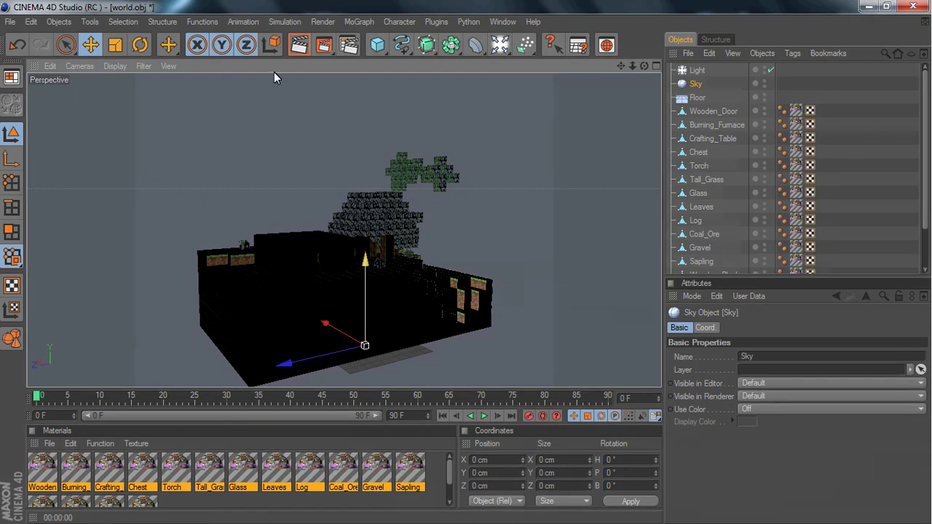
pyautogui.moveTo(366, 293); pyautogui.dragTo(366, 272)
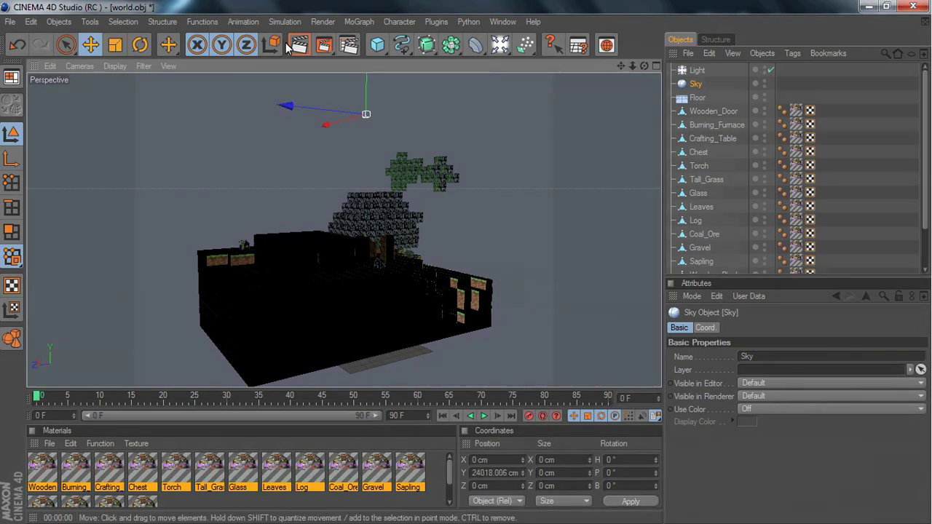
pyautogui.moveTo(340, 118); pyautogui.dragTo(445, 75)
pyautogui.moveTo(644, 66); pyautogui.dragTo(633, 66)
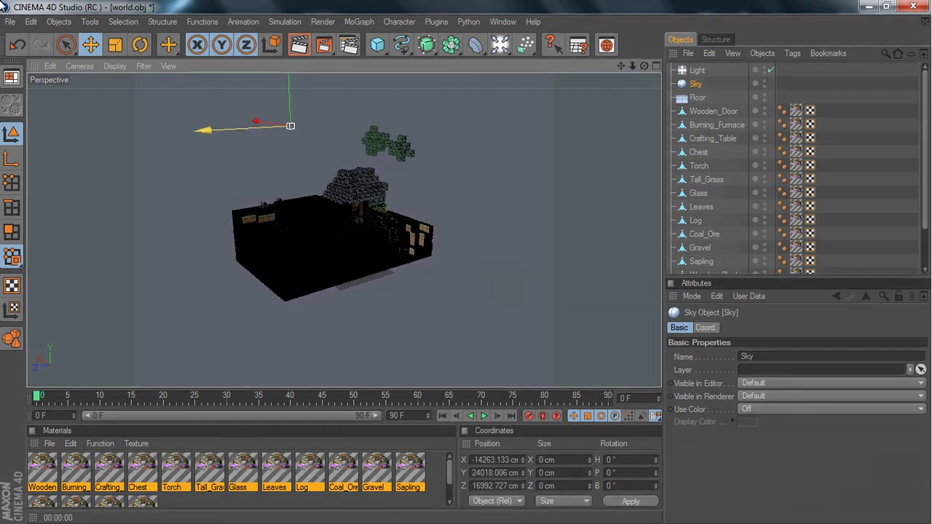
pyautogui.moveTo(239, 127); pyautogui.dragTo(291, 120)
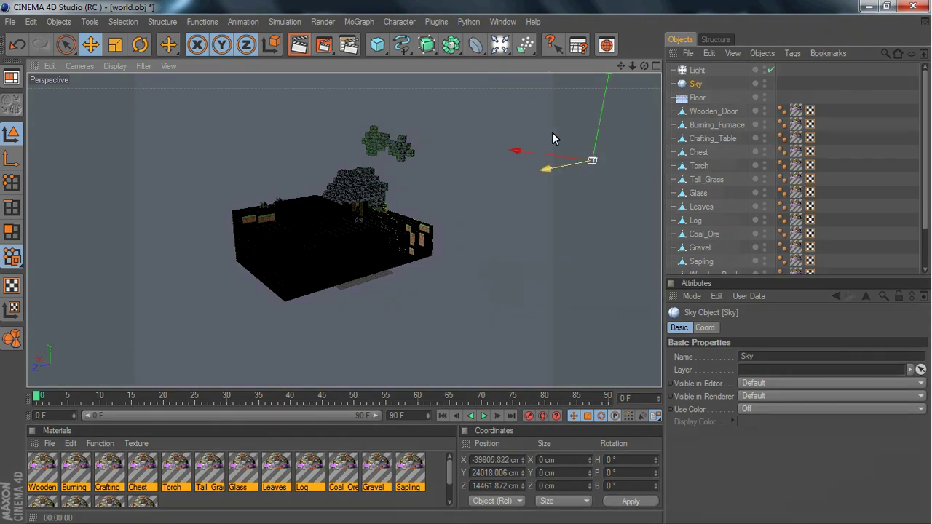
pyautogui.moveTo(561, 174); pyautogui.dragTo(553, 178)
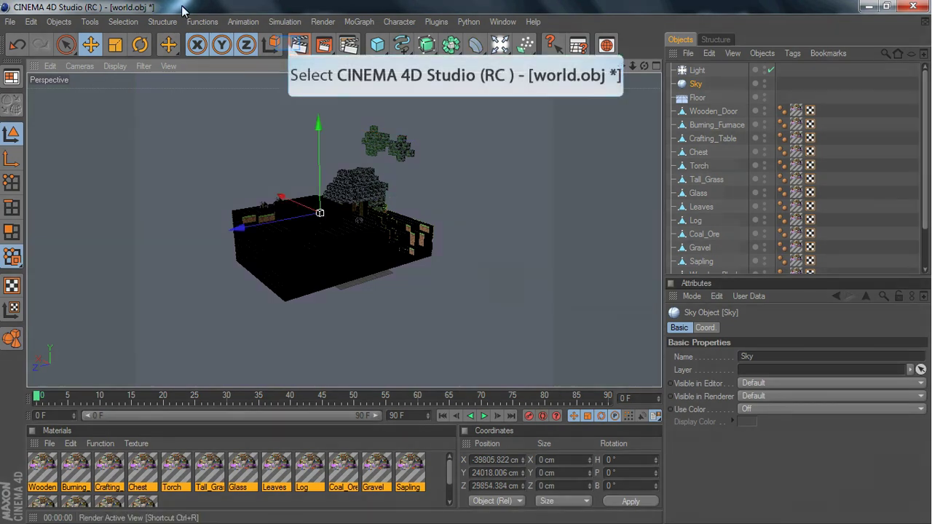
pyautogui.hotkey('ctrl', 'r')
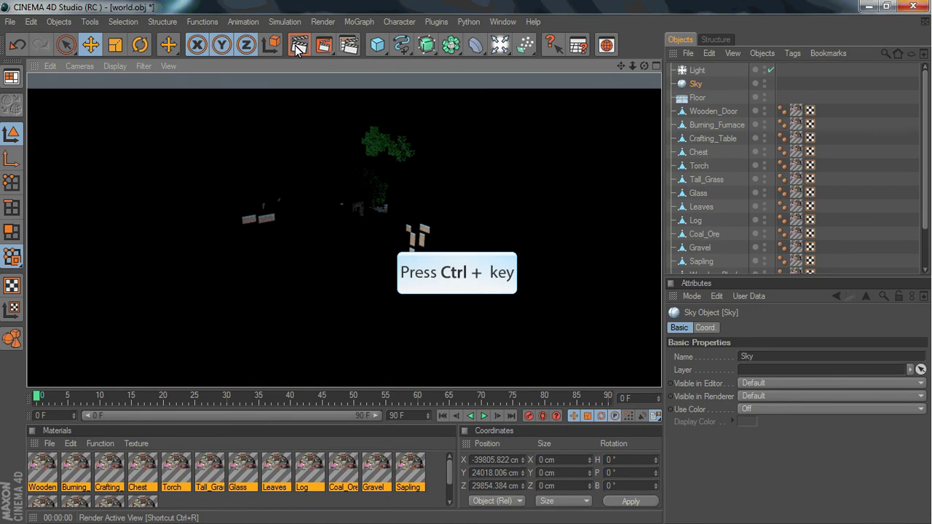
pyautogui.hotkey('ctrl', 'z')
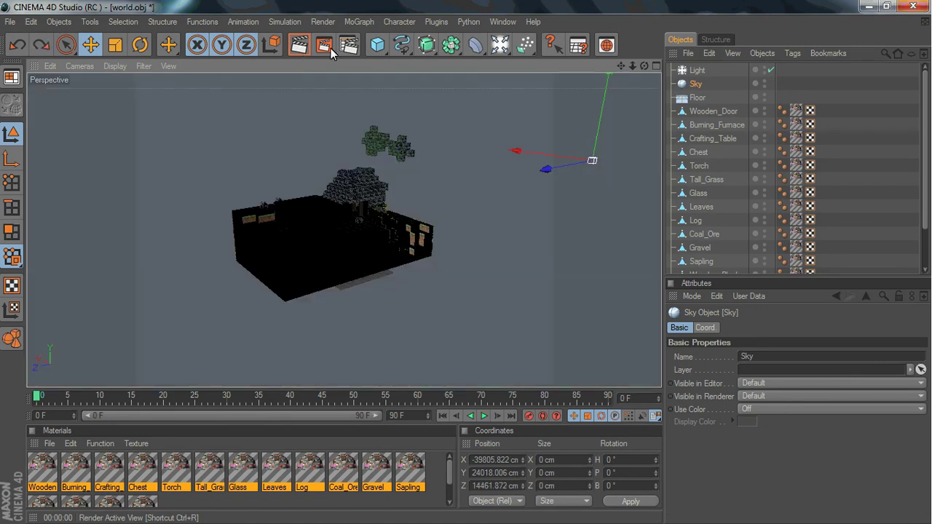
pyautogui.moveTo(546, 169); pyautogui.dragTo(308, 215)
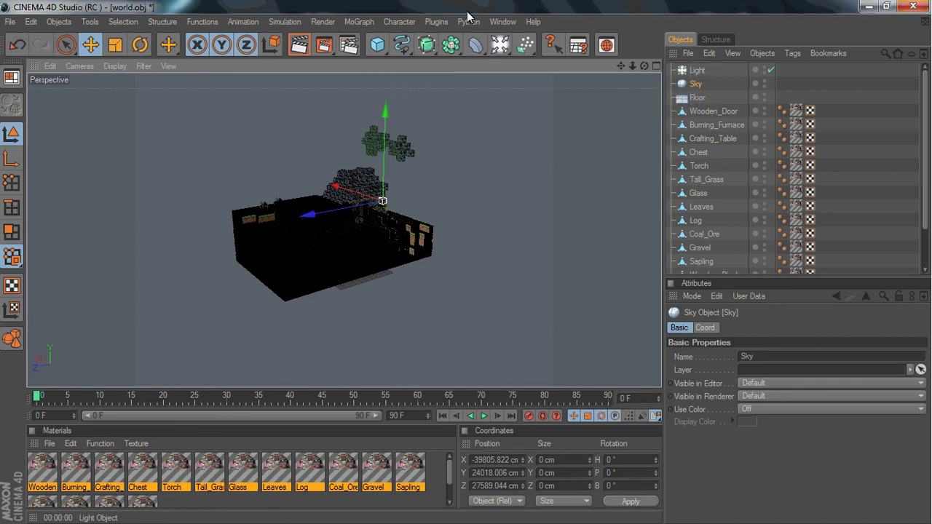
# Step: Delete the Light object and render the active view of the whole model without it
pyautogui.click(701, 68)
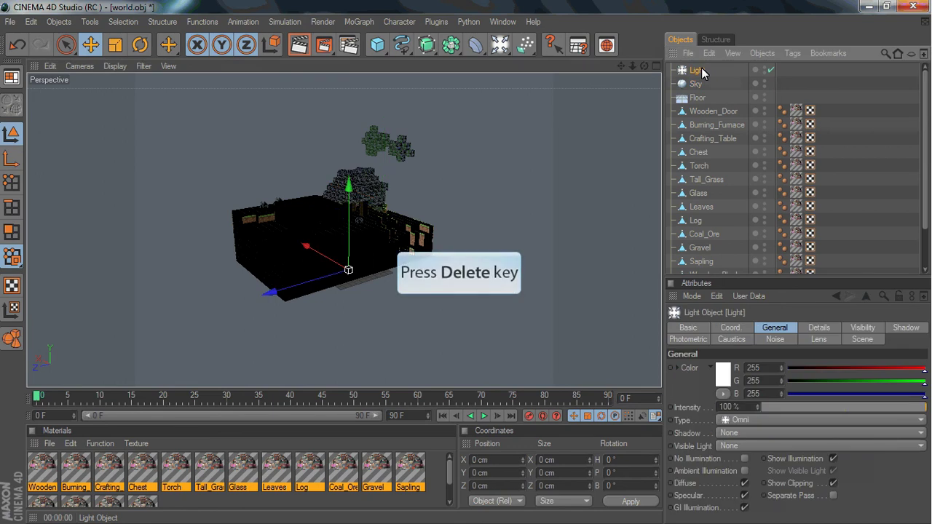
pyautogui.press('Delete')
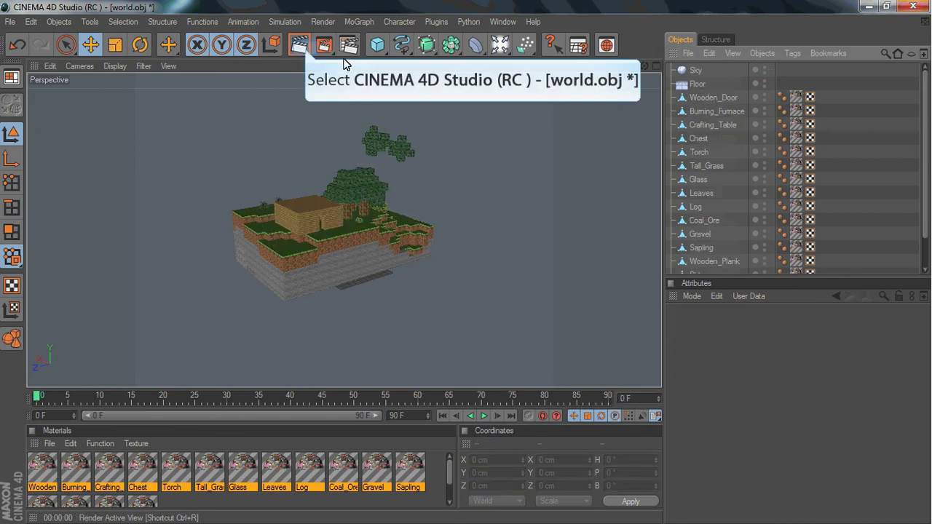
pyautogui.click(305, 49)
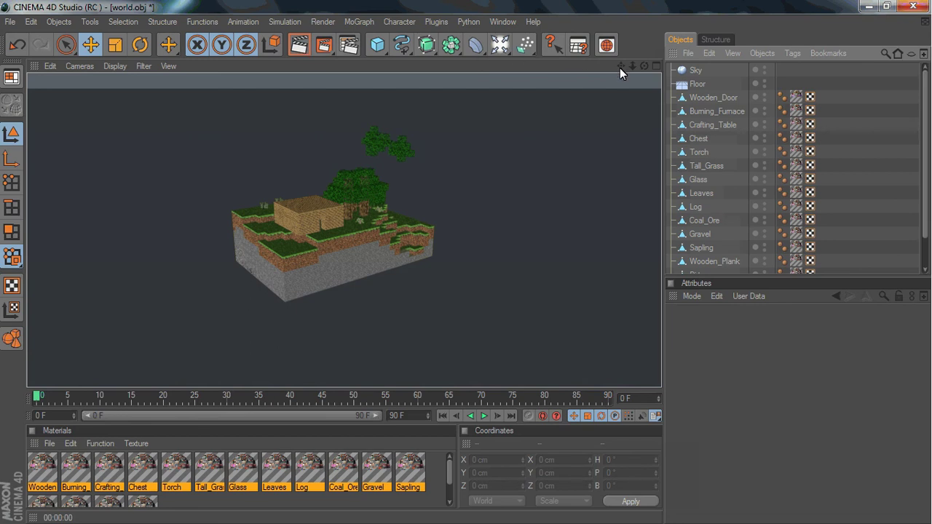
# Step: Render a close view of the terrain block from below the floor level
pyautogui.moveTo(621, 68); pyautogui.dragTo(721, 86)
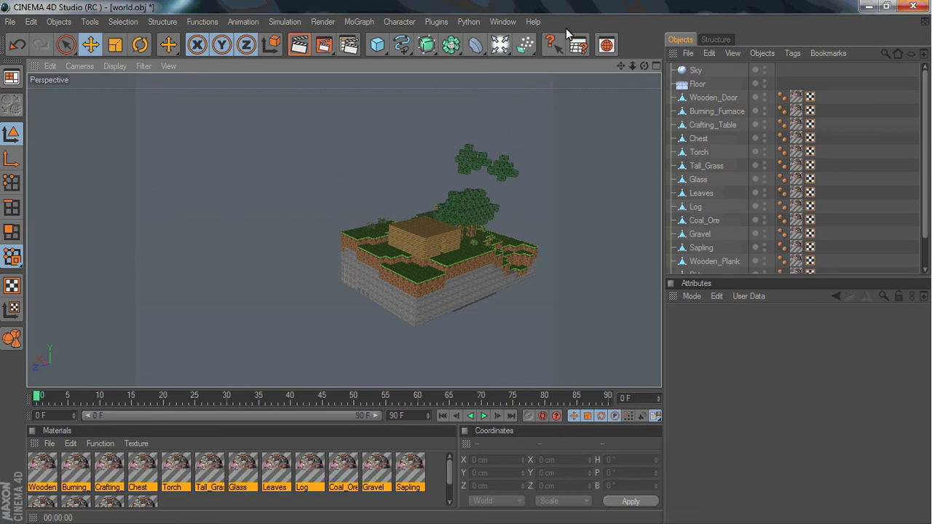
pyautogui.moveTo(633, 66); pyautogui.dragTo(701, 76)
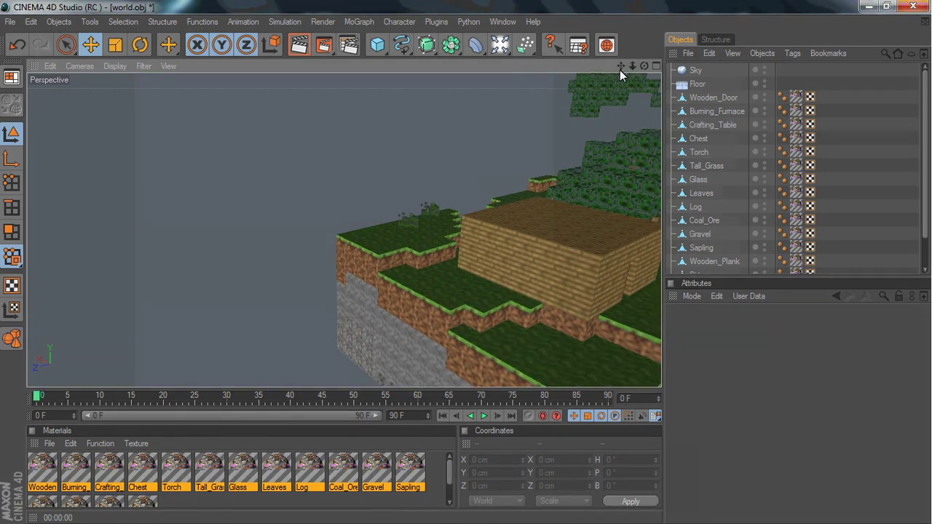
pyautogui.moveTo(620, 70); pyautogui.dragTo(295, 8)
pyautogui.moveTo(644, 66); pyautogui.dragTo(634, 37)
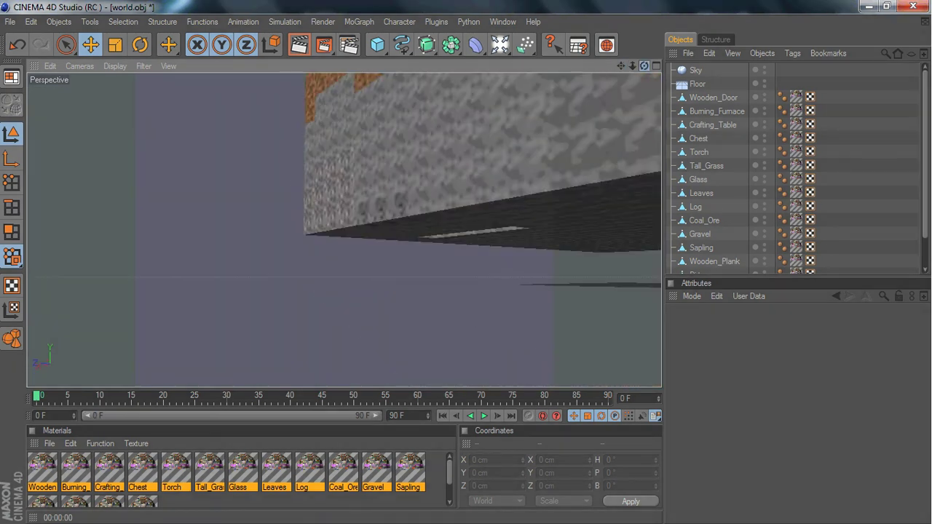
pyautogui.moveTo(639, 91); pyautogui.dragTo(635, 123)
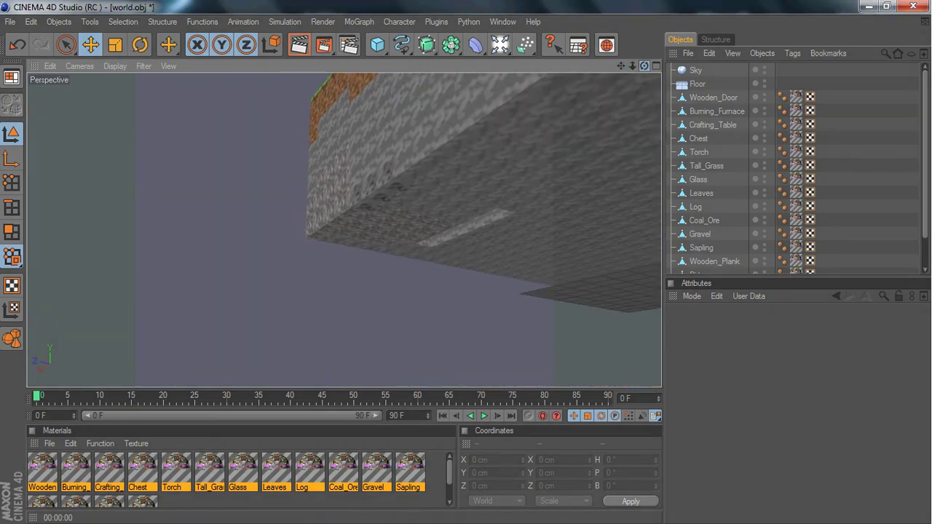
pyautogui.click(291, 48)
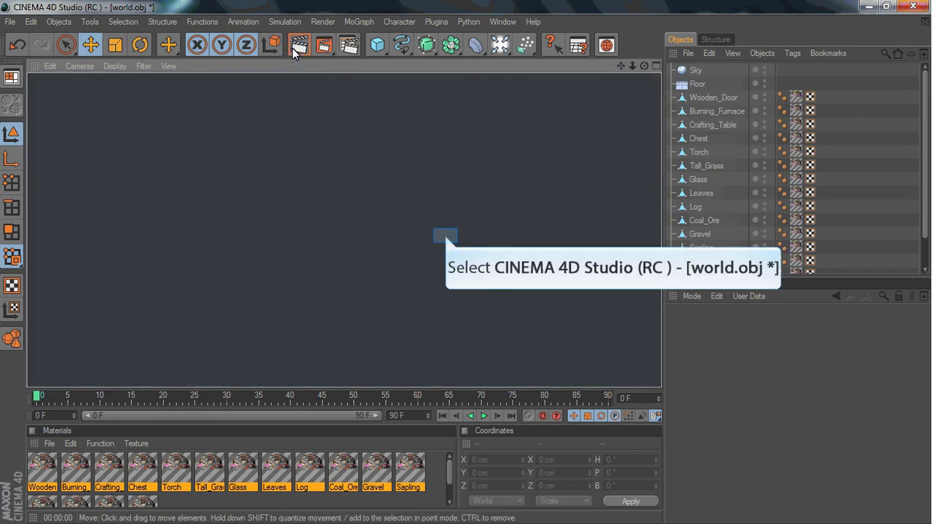
# Step: Leave the rendered preview and render the stone and dirt side of the terrain close up from above the floor
pyautogui.click(446, 235)
pyautogui.moveTo(645, 66); pyautogui.dragTo(644, 106)
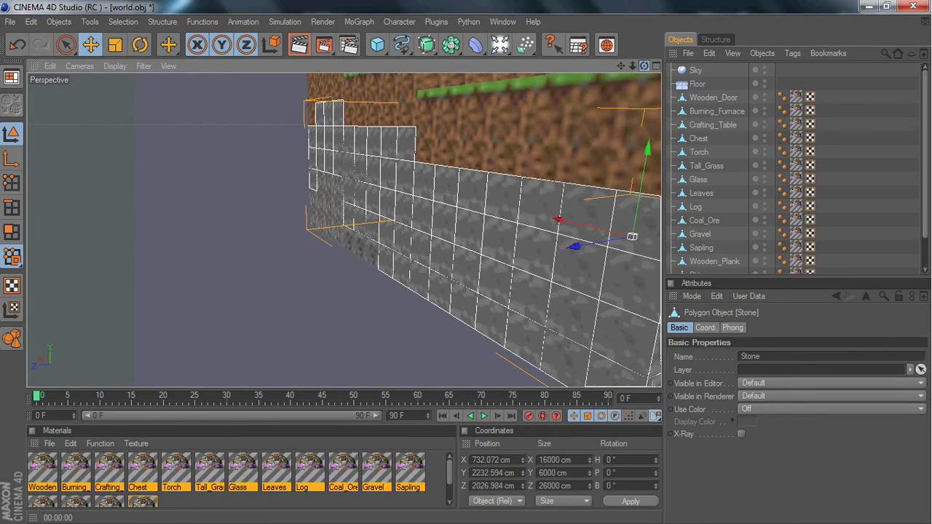
pyautogui.click(299, 45)
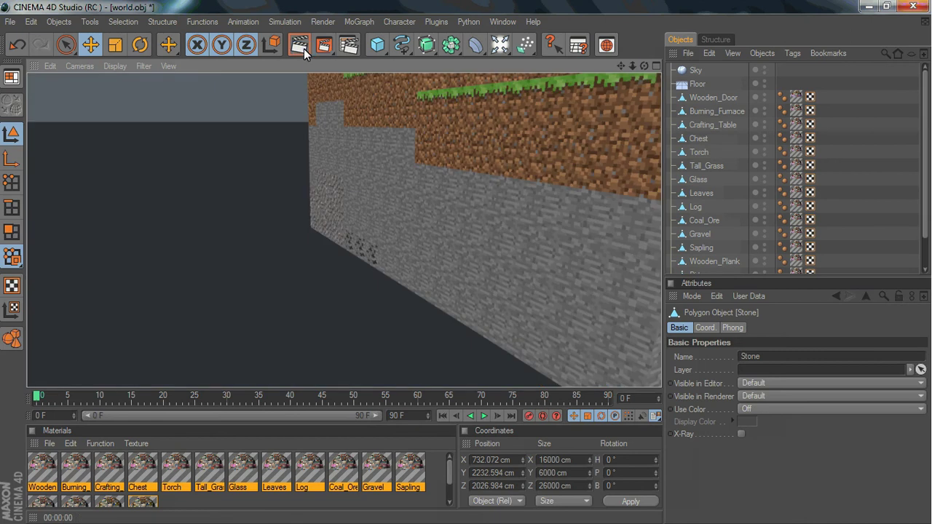